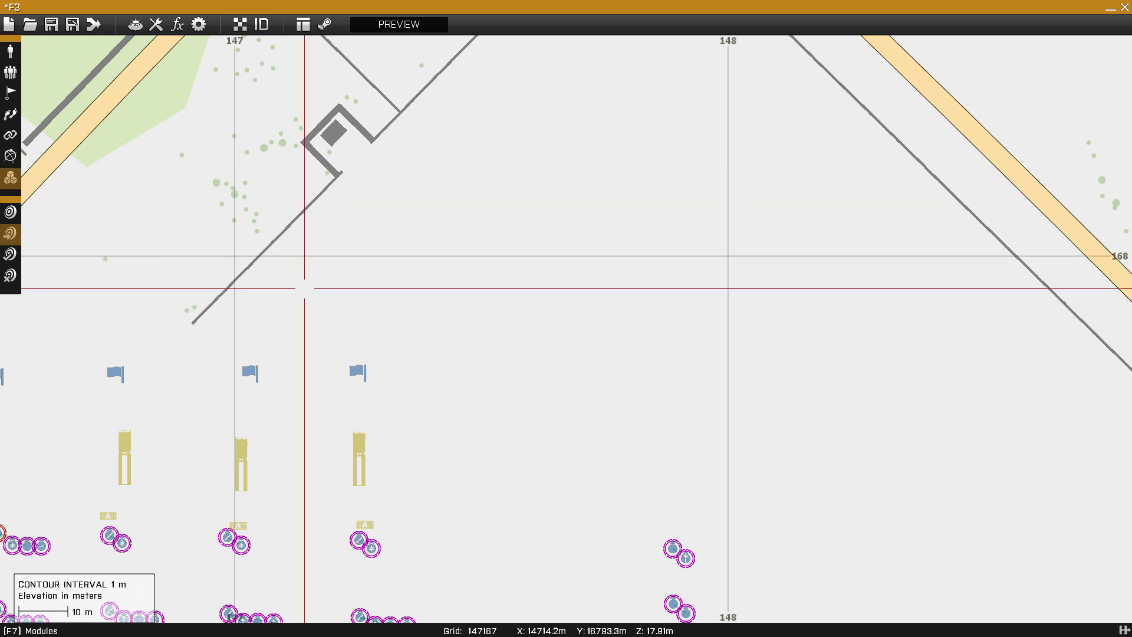
Start a Medical Settings [ACE] module from the ACE Medical category on the map.
double_click(505, 367)
click(470, 184)
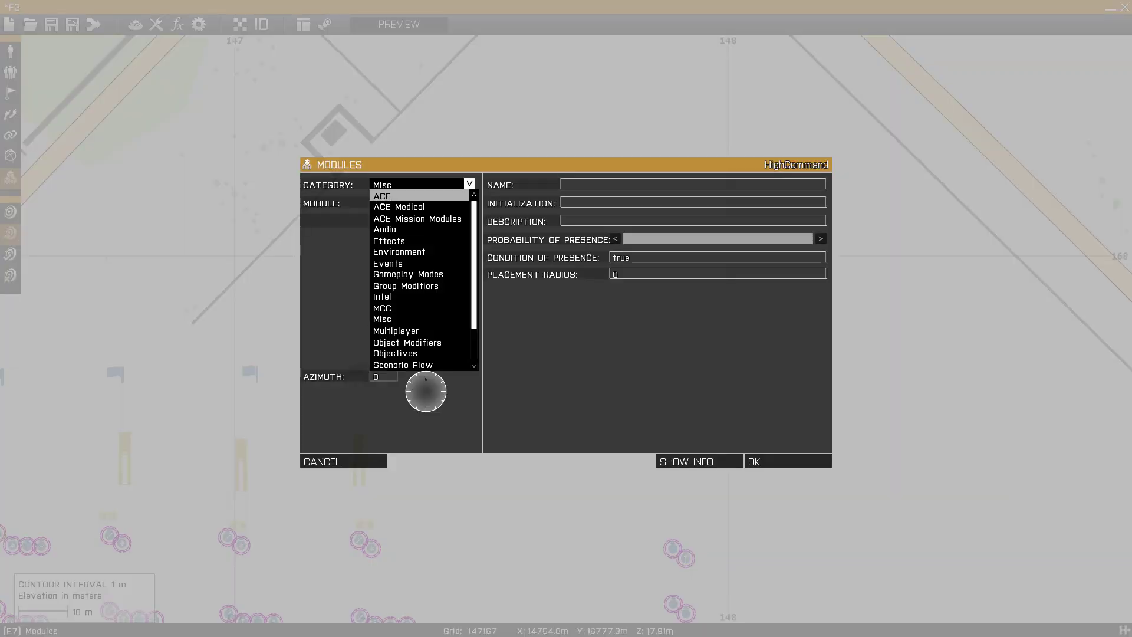
click(399, 207)
click(470, 202)
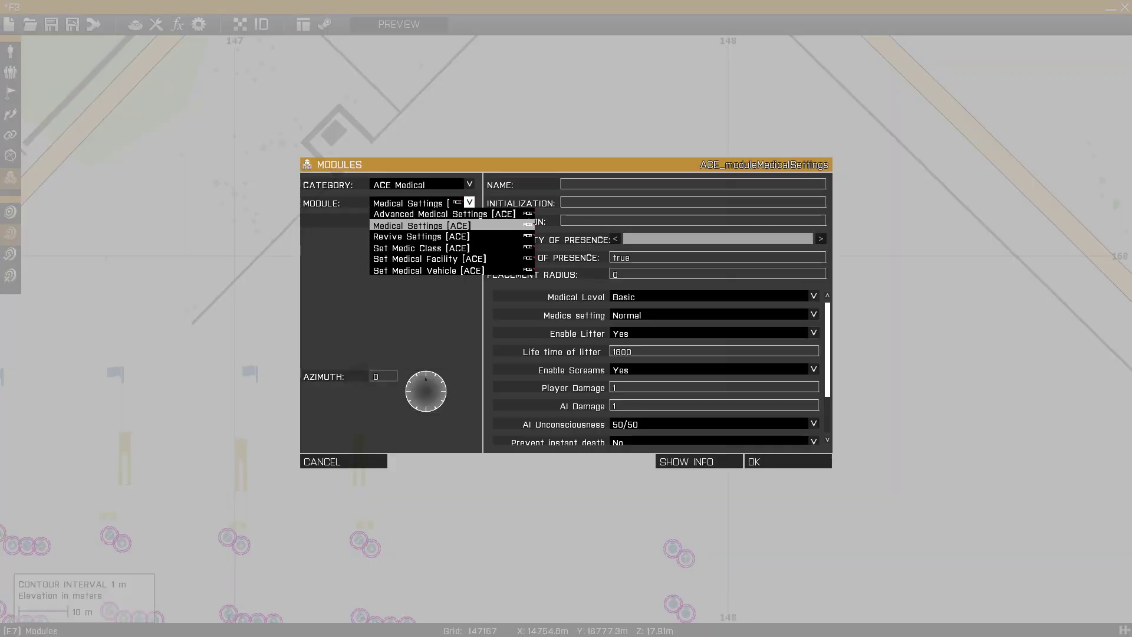
click(422, 225)
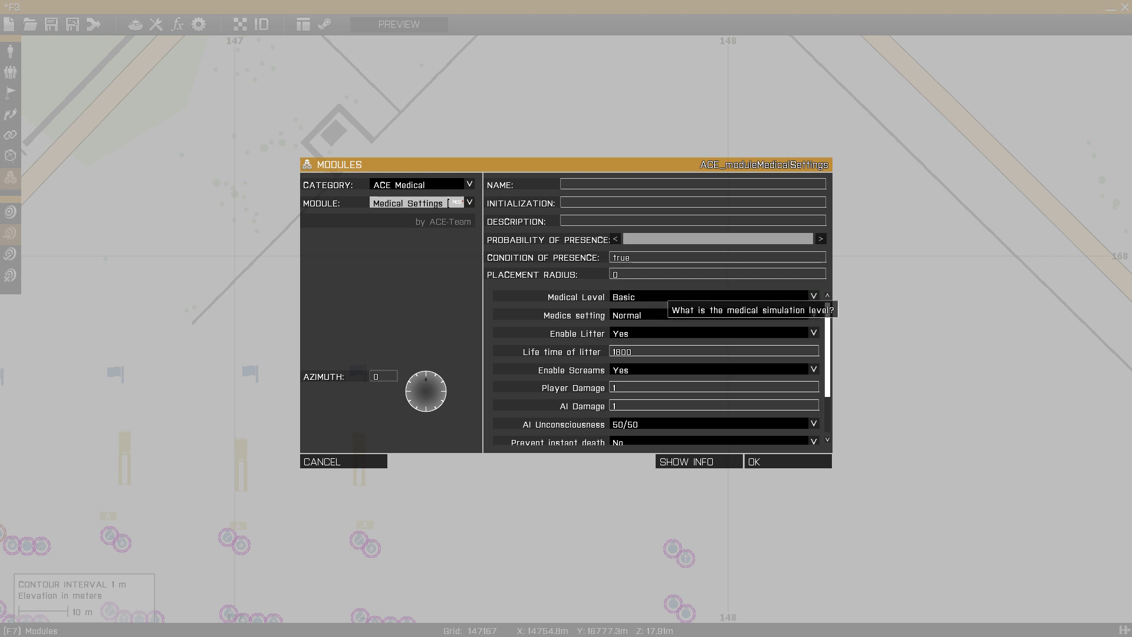
Set Medical Level and Medics setting to Advanced.
click(660, 296)
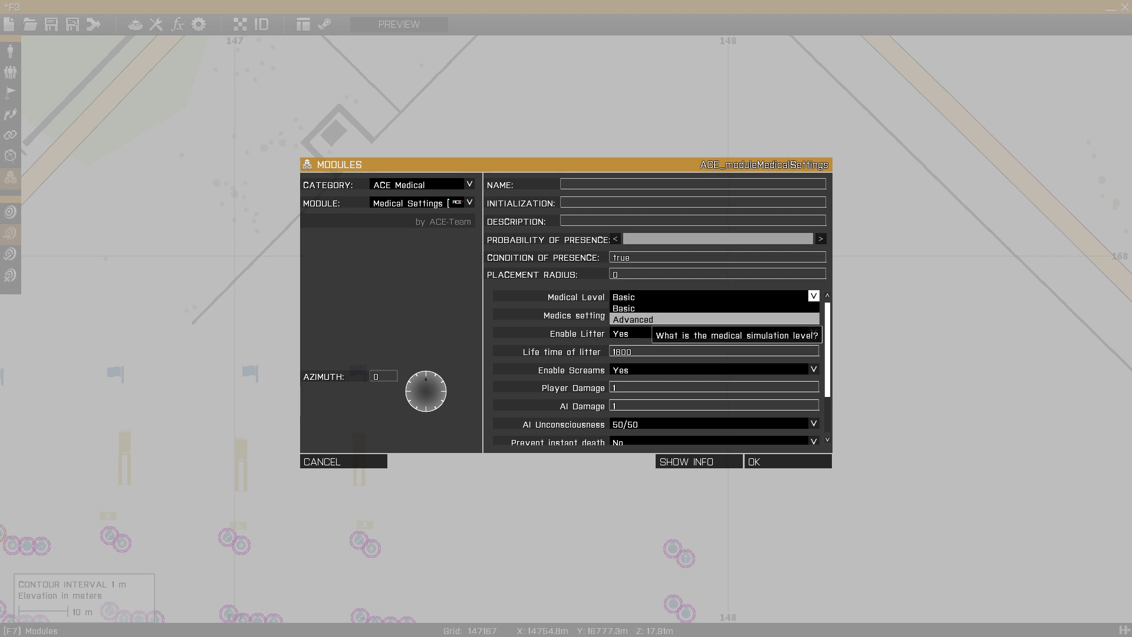
click(649, 320)
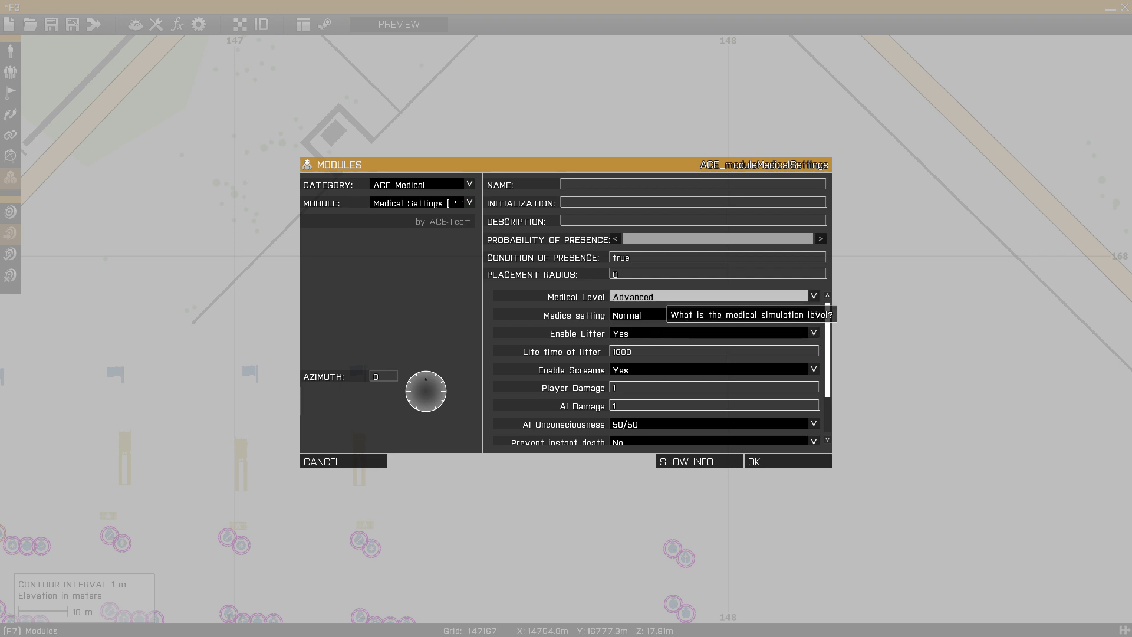
click(649, 316)
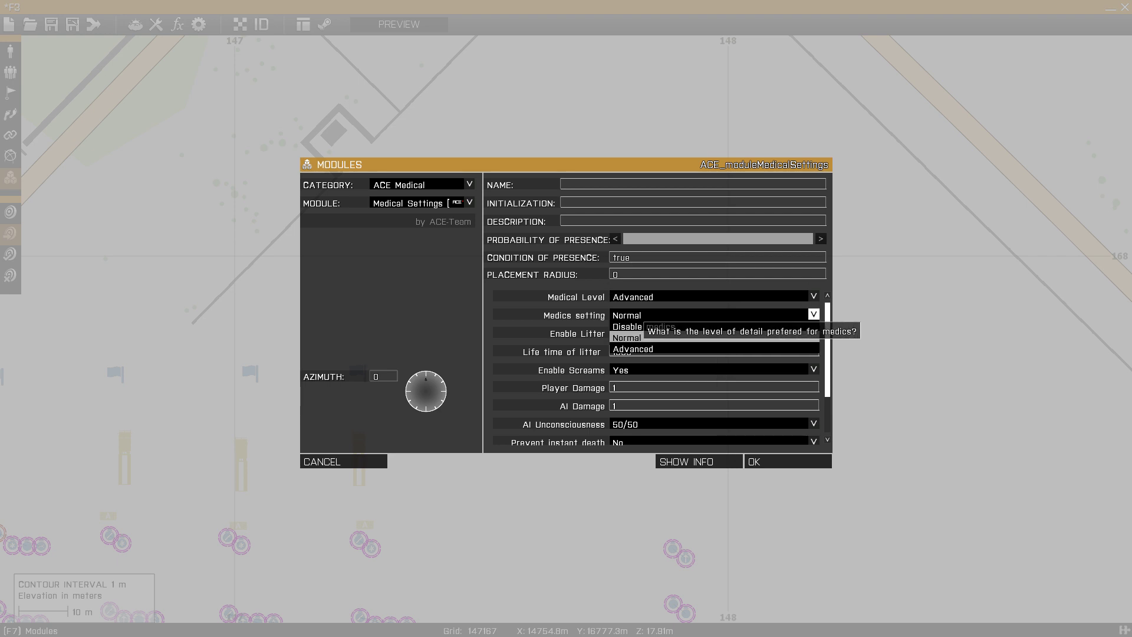
click(646, 338)
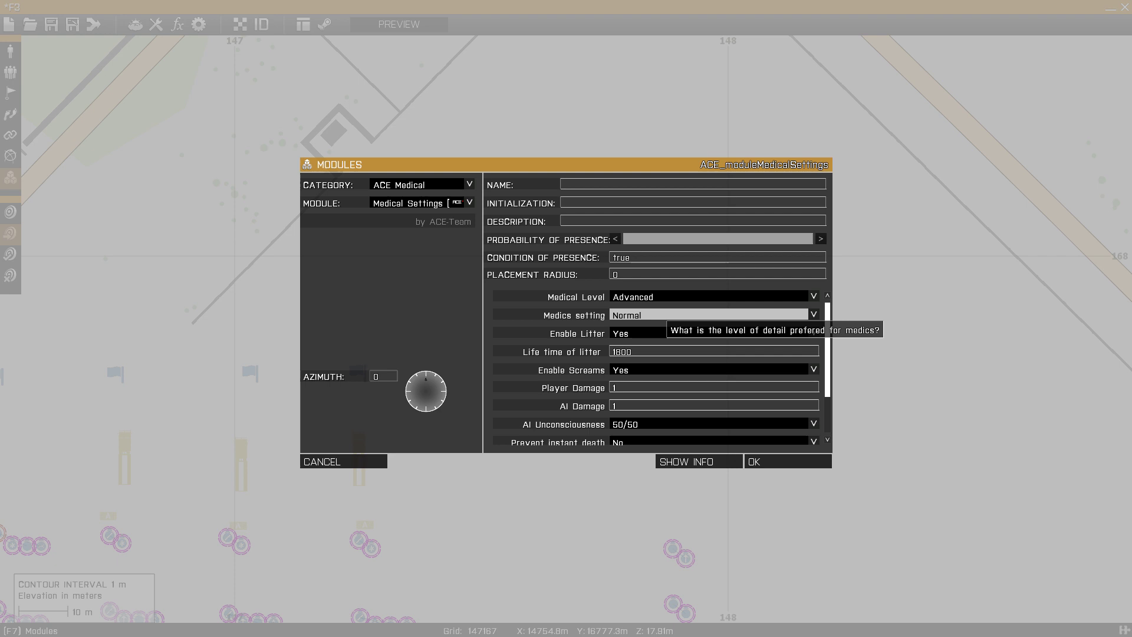
click(665, 317)
click(661, 351)
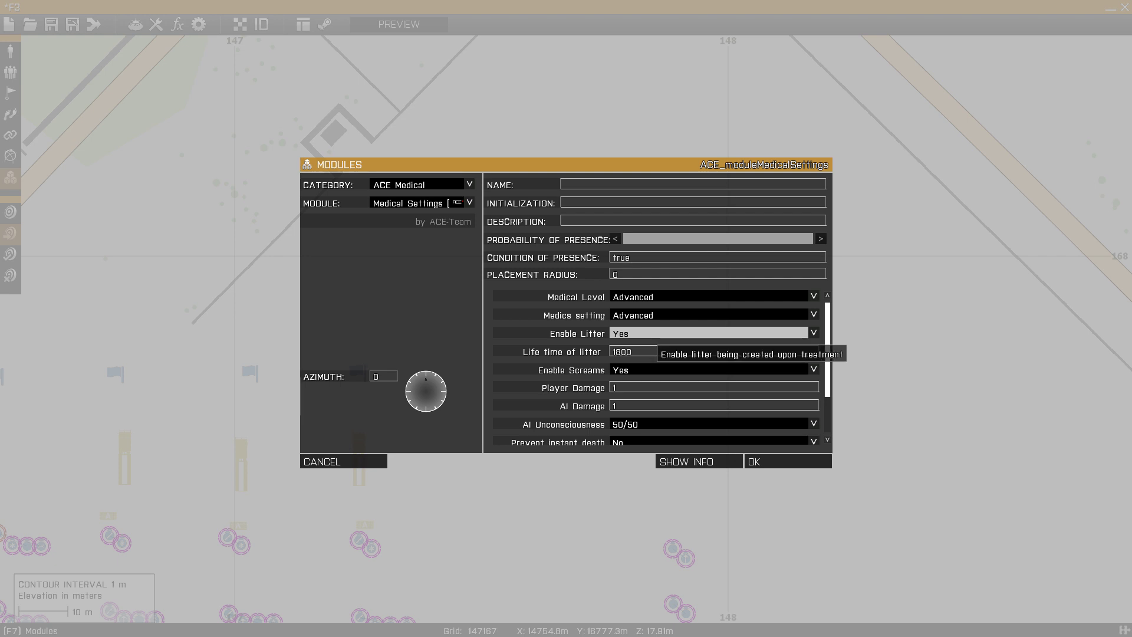
click(632, 351)
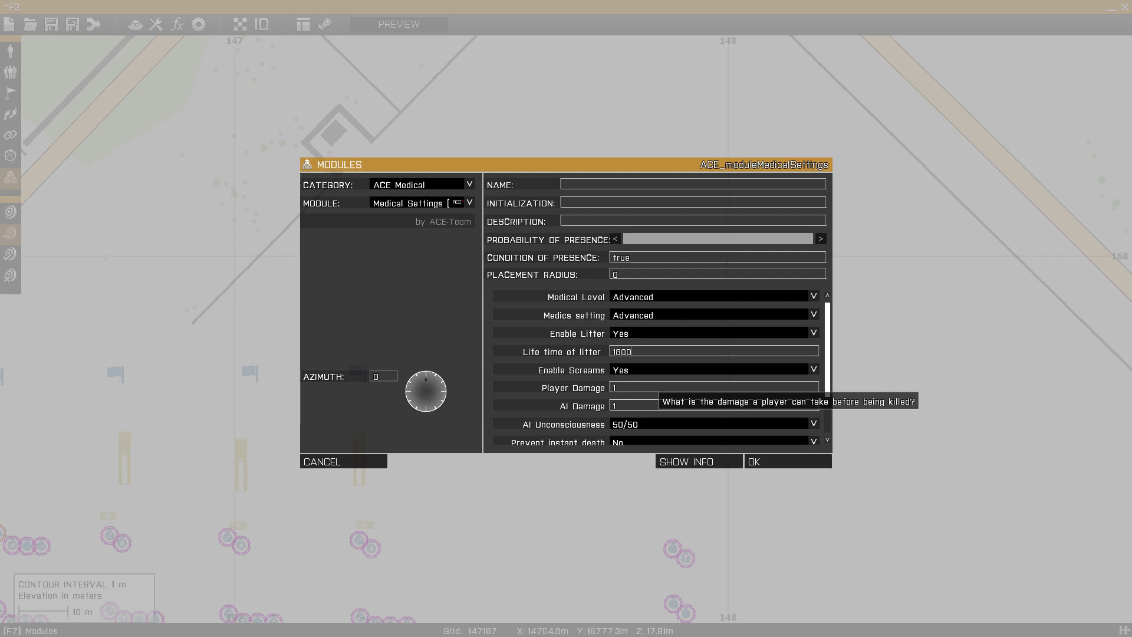
scroll(654, 390, down, 1)
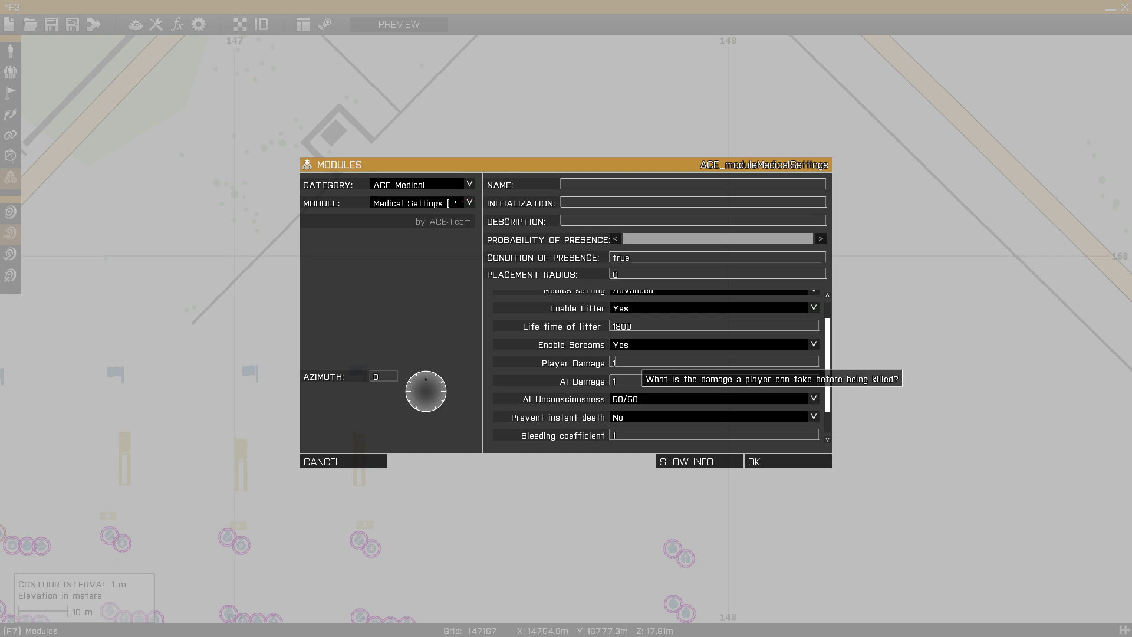
scroll(643, 383, down, 1)
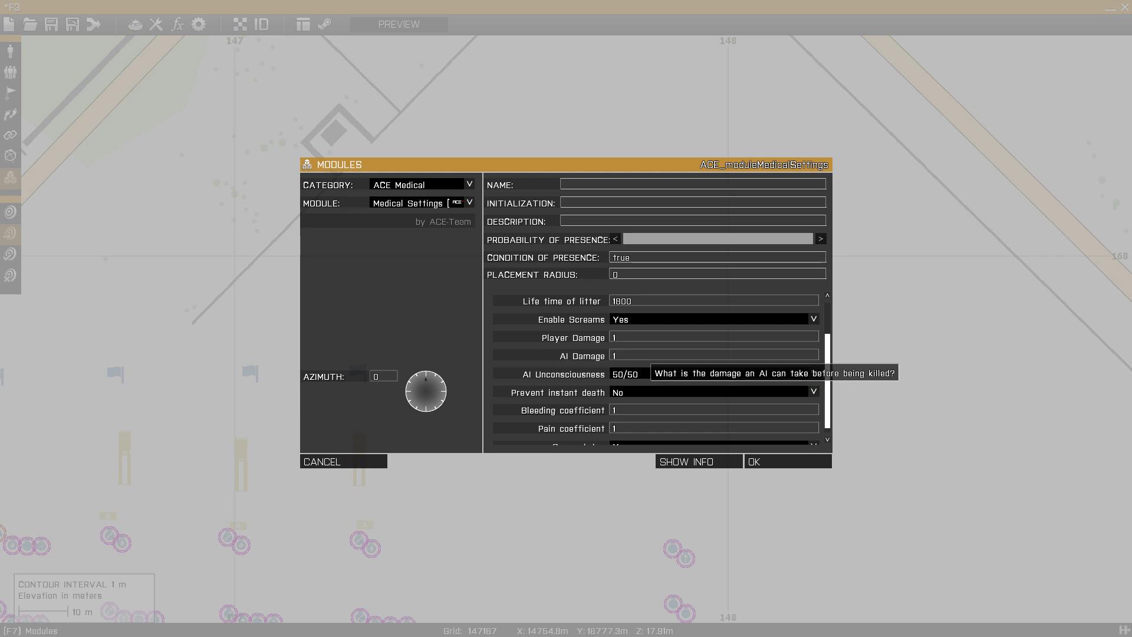
Set AI Unconsciousness to Disabled and Prevent instant death to Yes.
scroll(649, 370, down, 1)
click(649, 367)
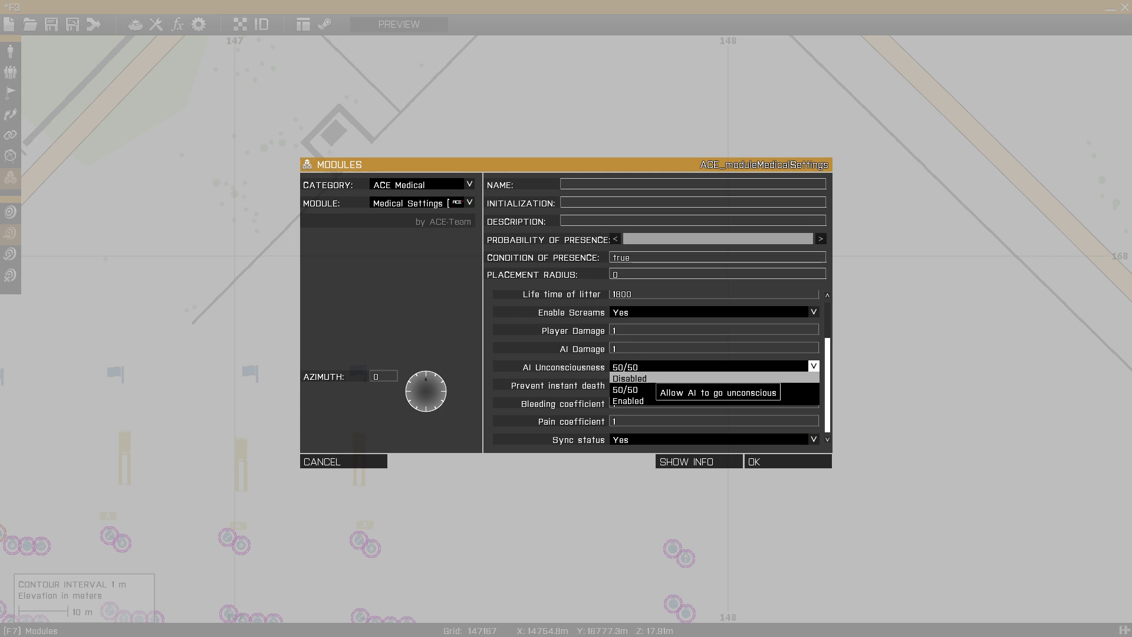
click(649, 378)
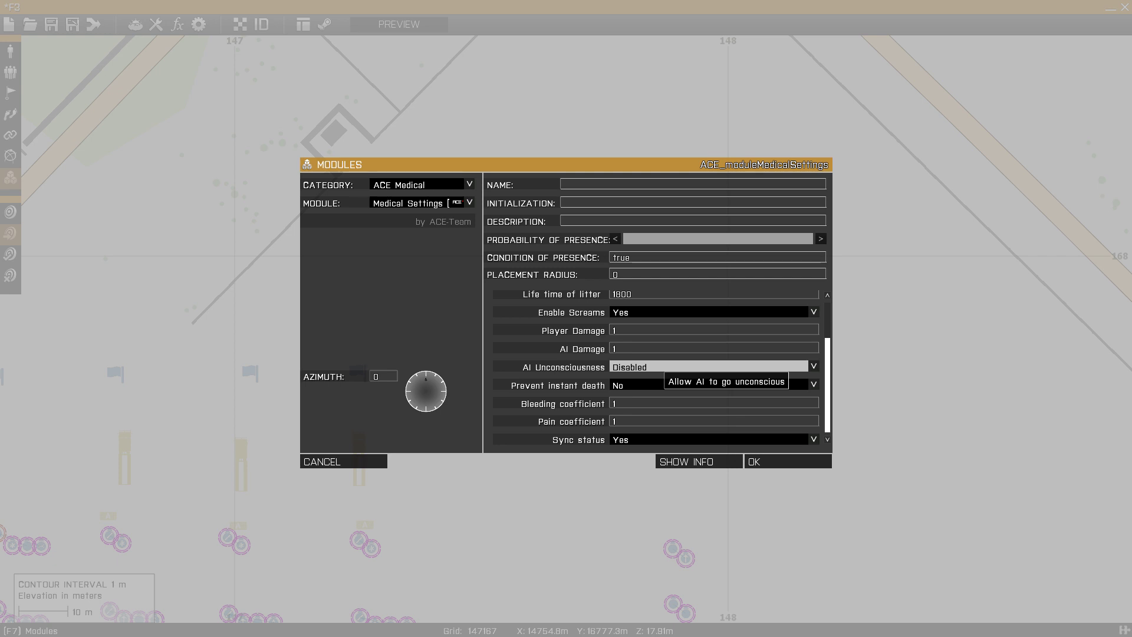
click(660, 367)
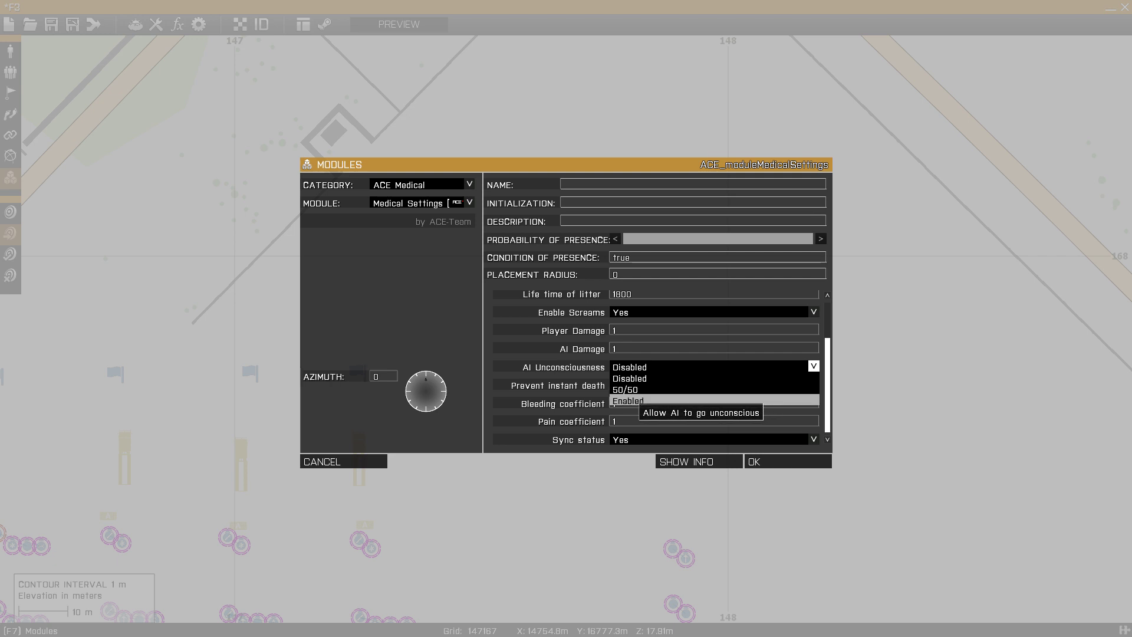
click(638, 378)
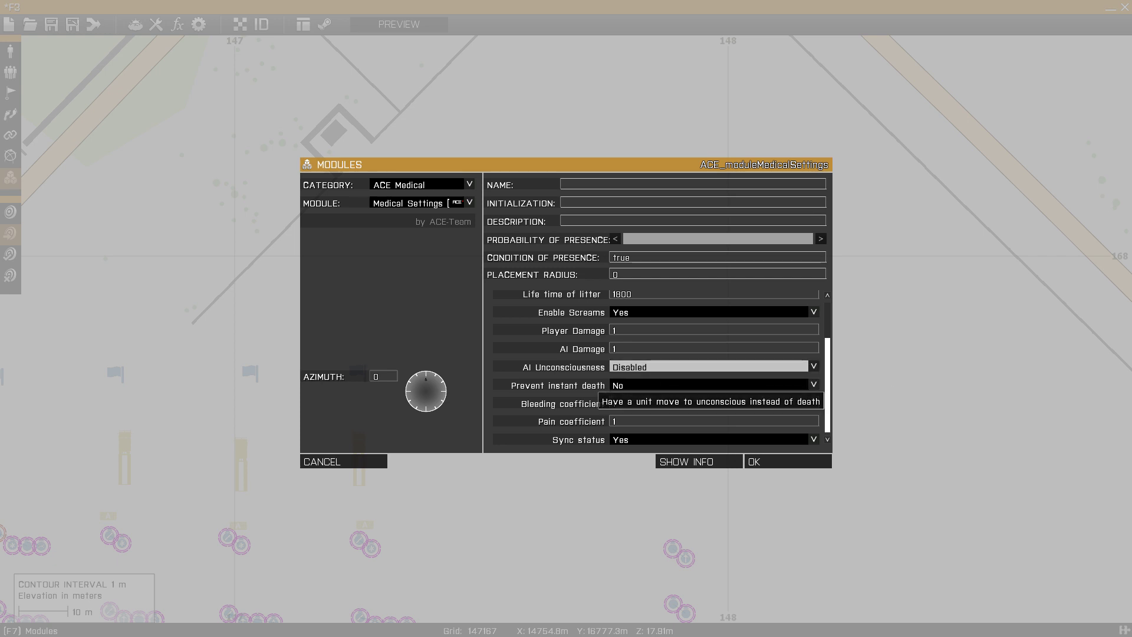
click(632, 385)
click(631, 396)
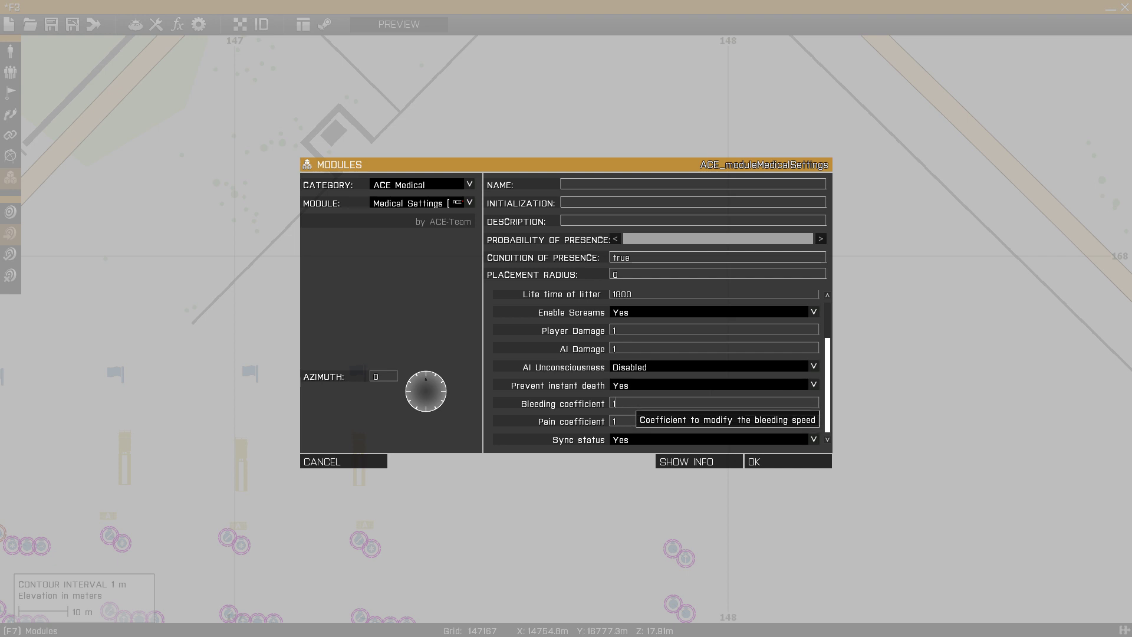
Change Bleeding coefficient to 0.8, keeping Pain coefficient at 1 and Sync status at Yes.
click(625, 403)
key(BackSpace)
text(0.8)
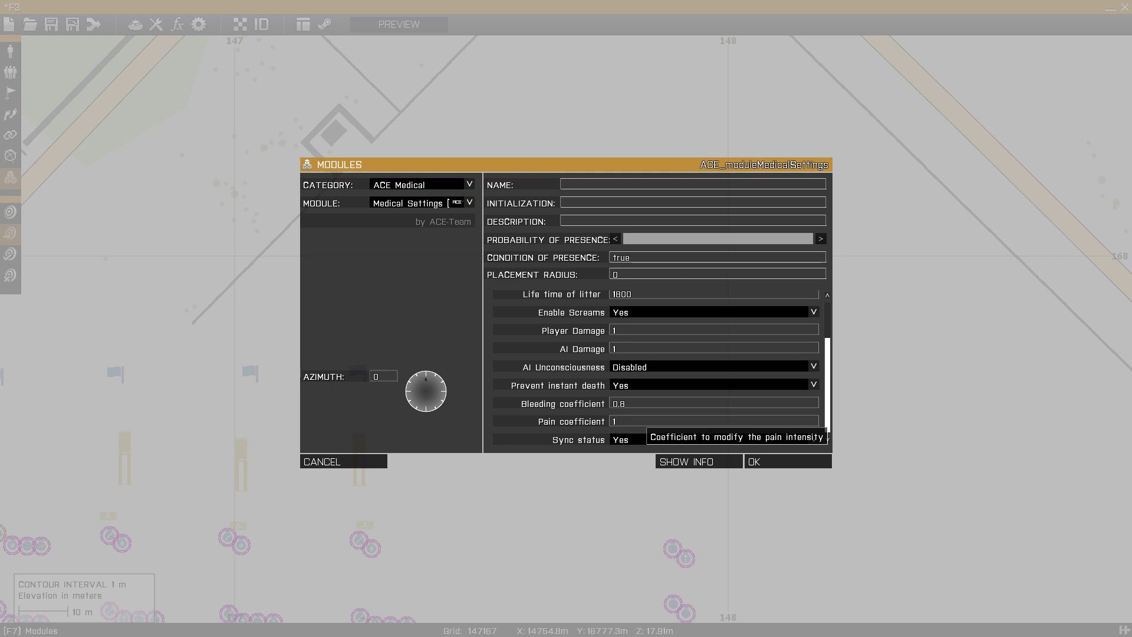
text(5)
key(BackSpace)
key(BackSpace)
key(BackSpace)
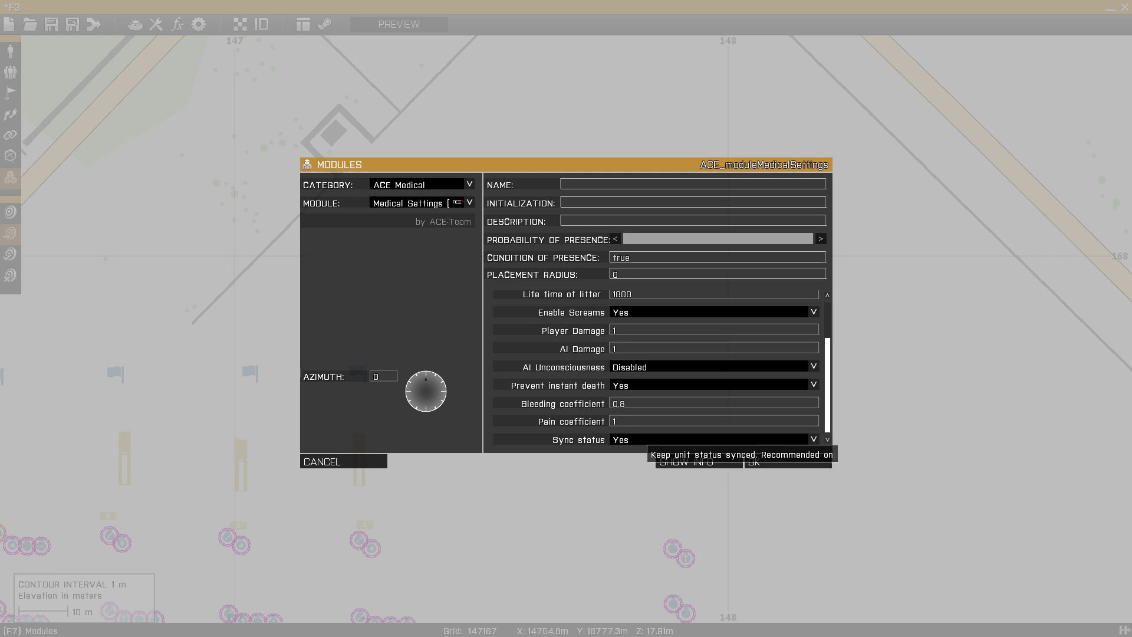
click(649, 440)
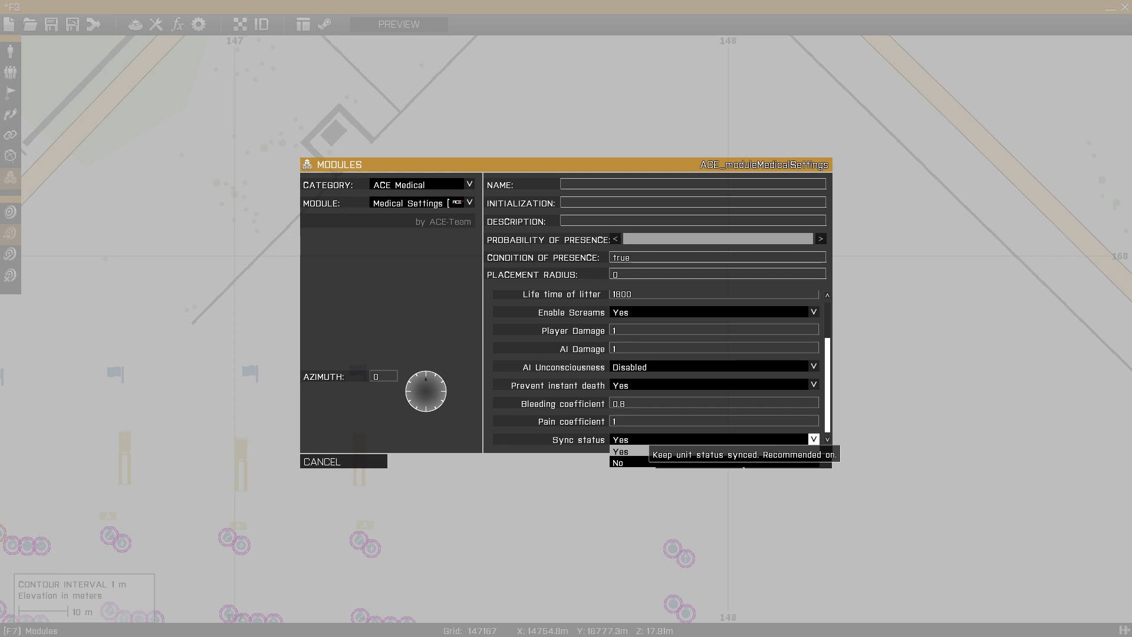
click(646, 452)
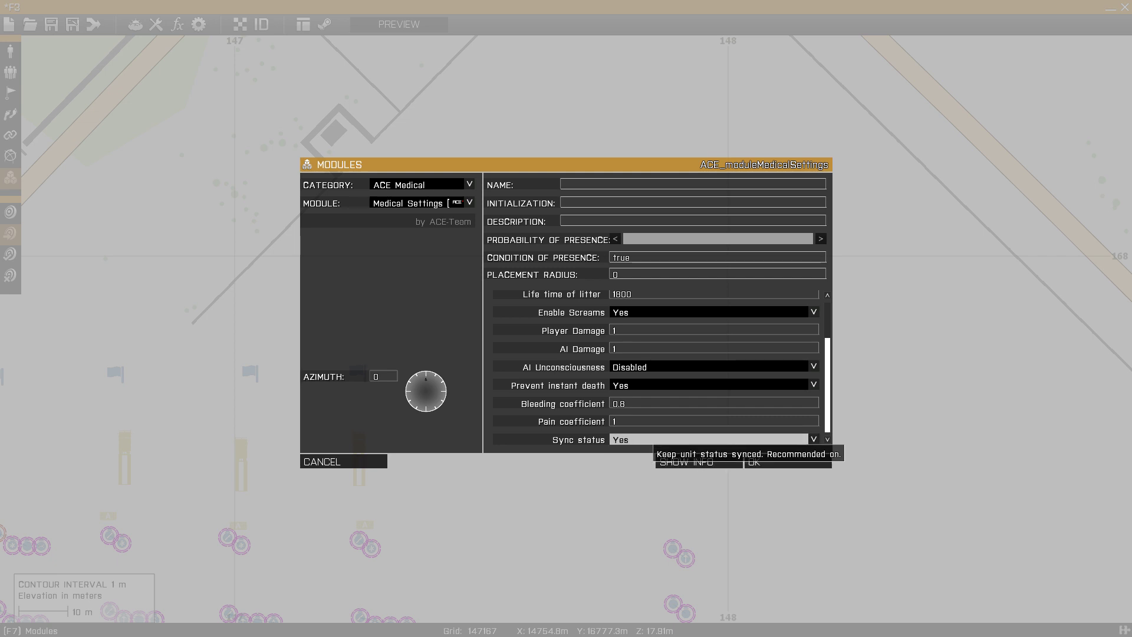
Place the Medical Settings module on the map and return to Modules mode.
click(788, 462)
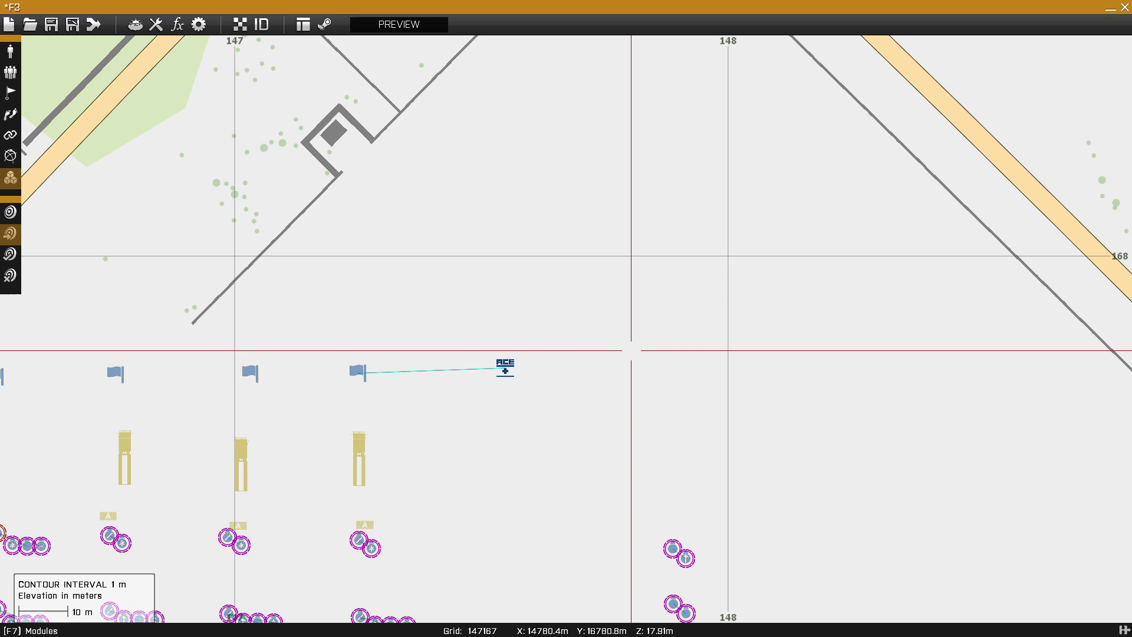
click(10, 72)
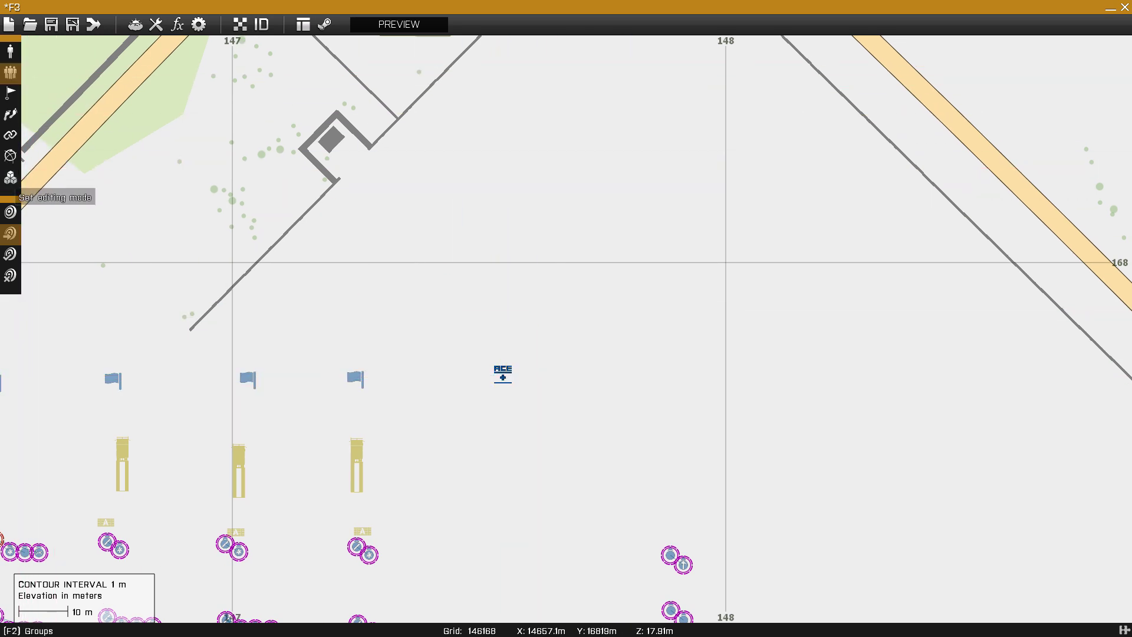
click(10, 177)
Start a new Advanced Medical Settings module from the ACE Medical category.
double_click(514, 362)
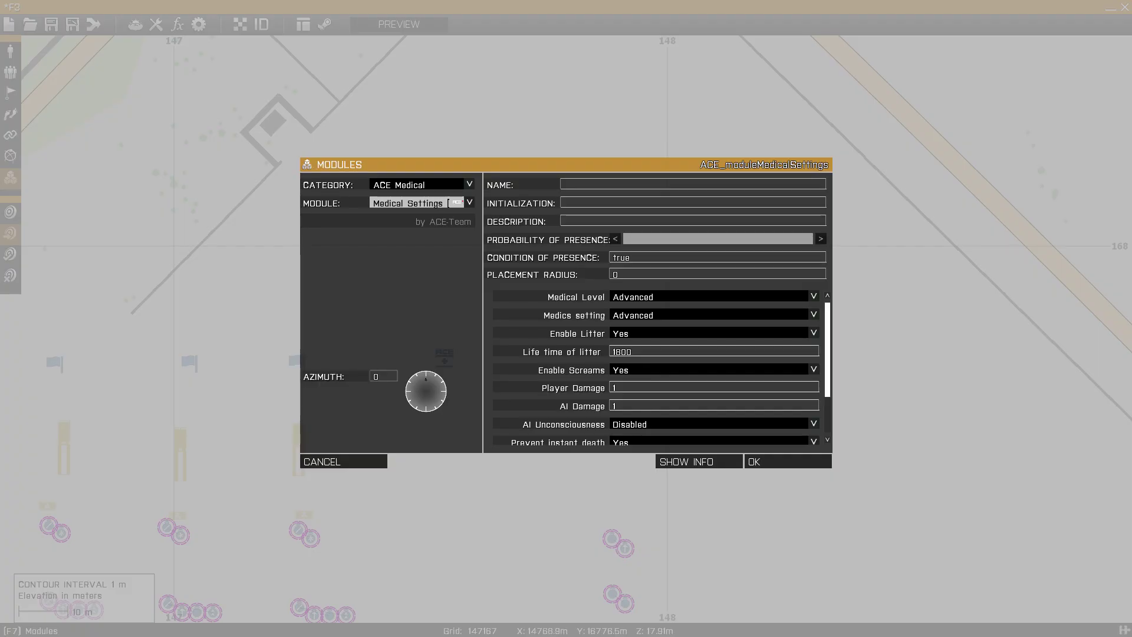
click(398, 207)
click(469, 202)
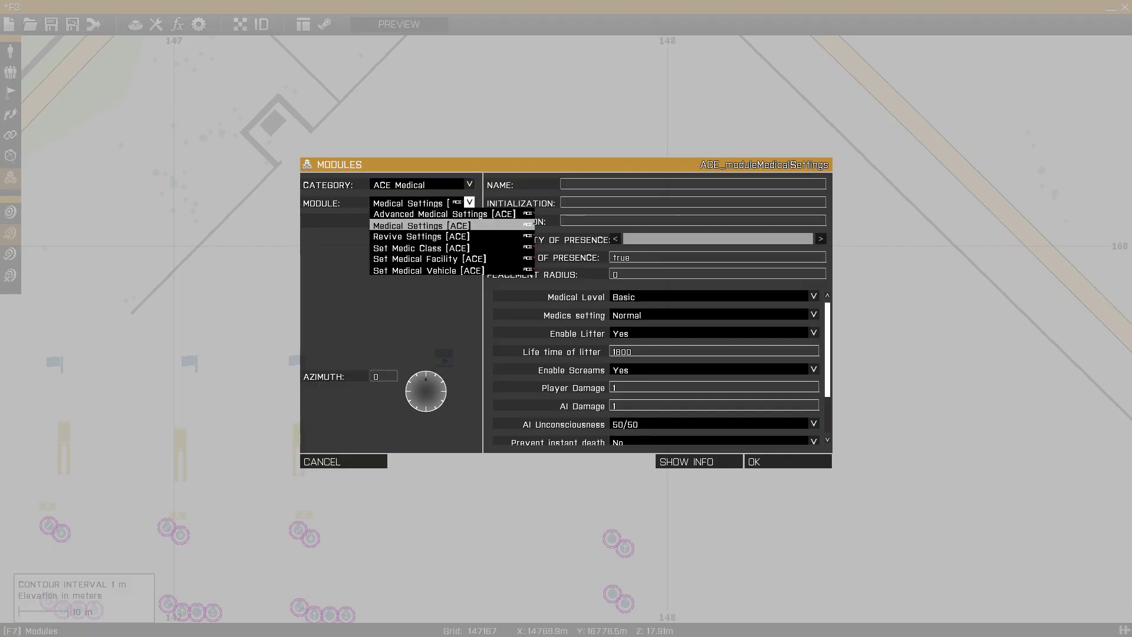
click(445, 214)
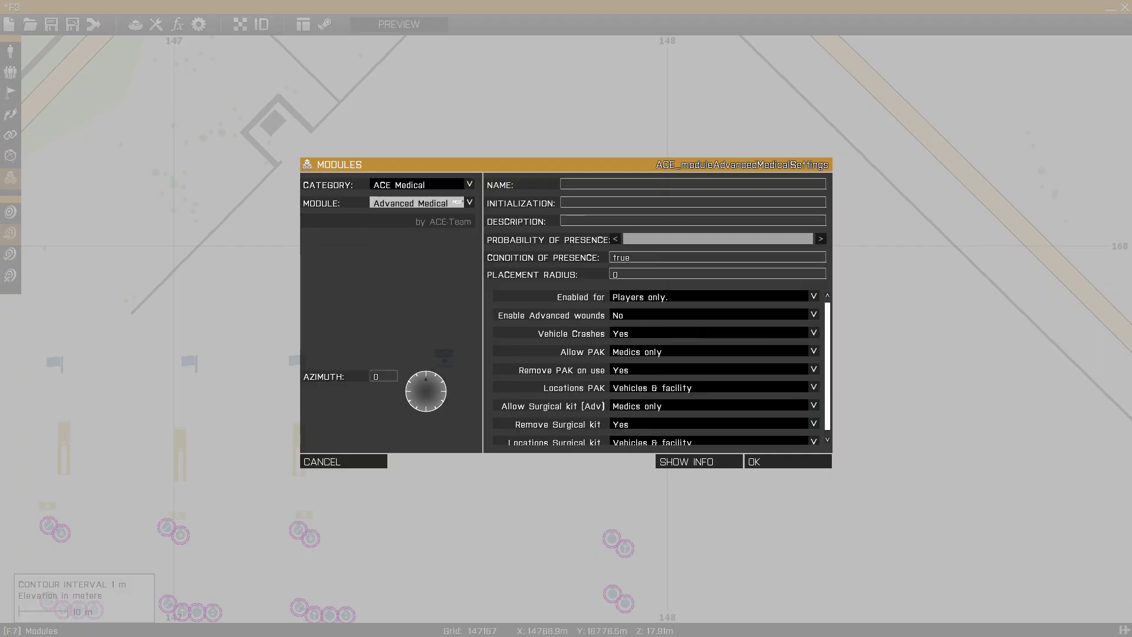
click(658, 296)
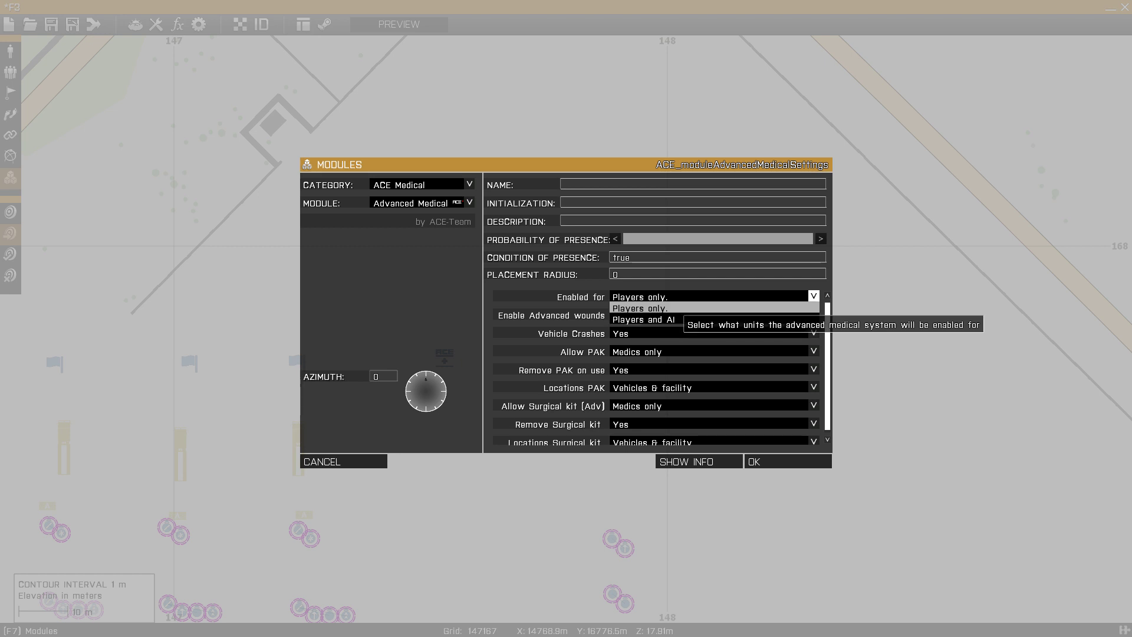
Keep Enabled for at Players only and Vehicle Crashes at Yes.
click(673, 308)
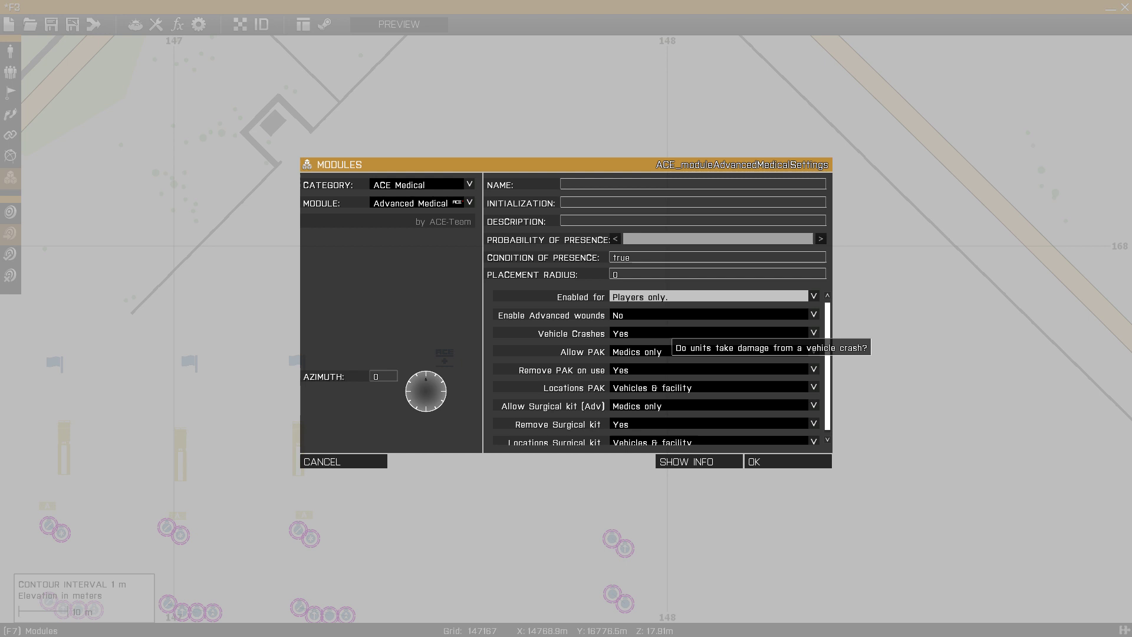
click(672, 334)
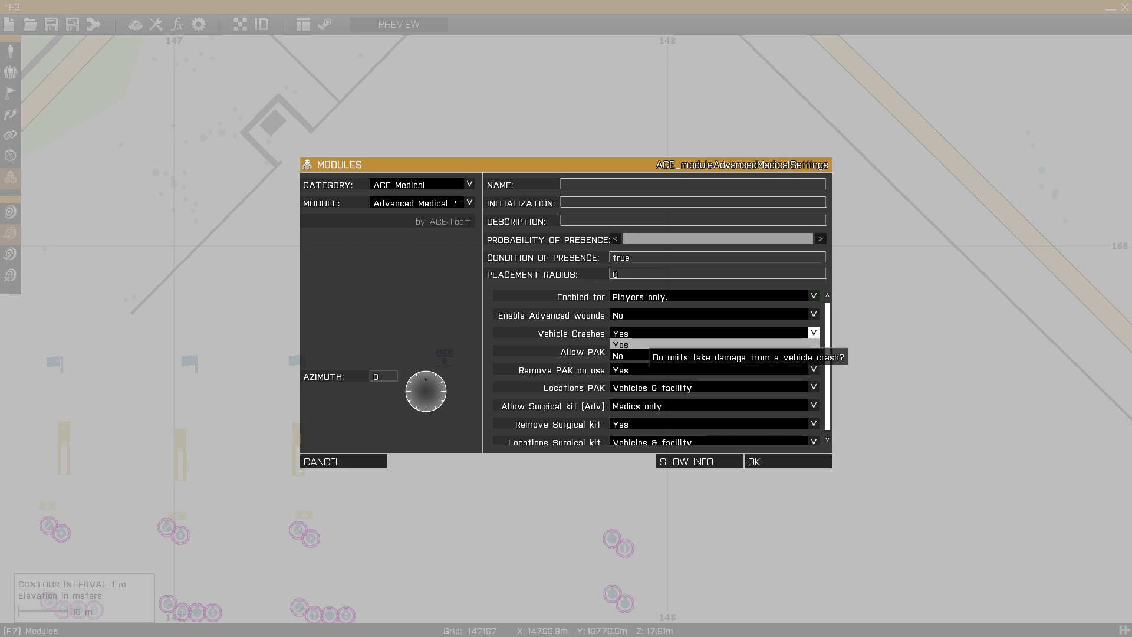
click(663, 341)
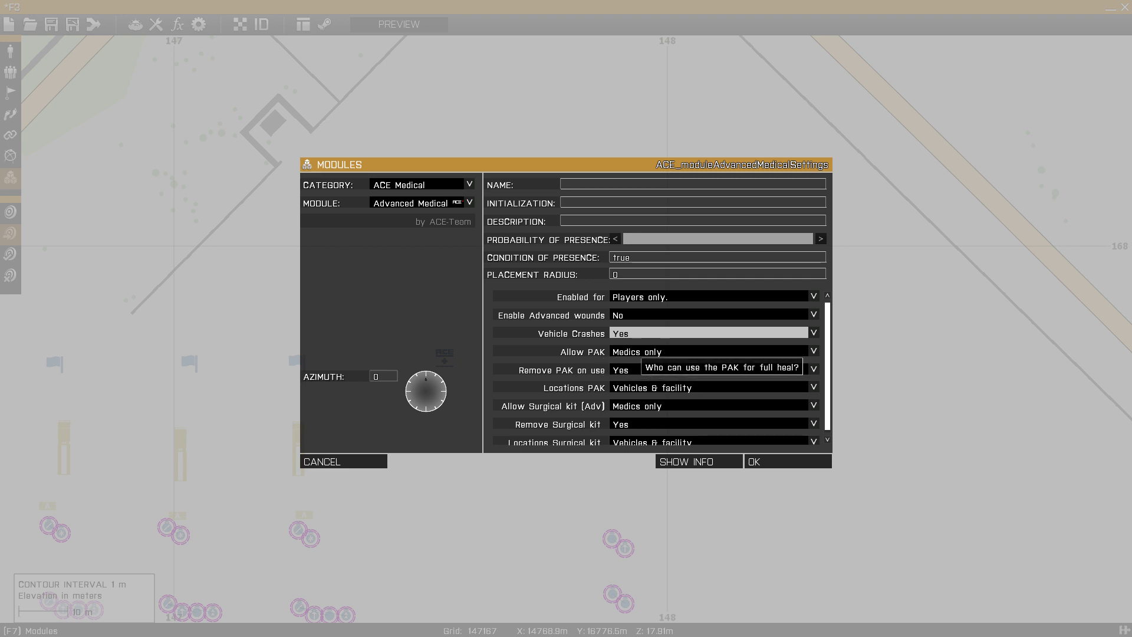
Set Allow PAK to Doctors only and keep Remove PAK on use at Yes.
click(643, 352)
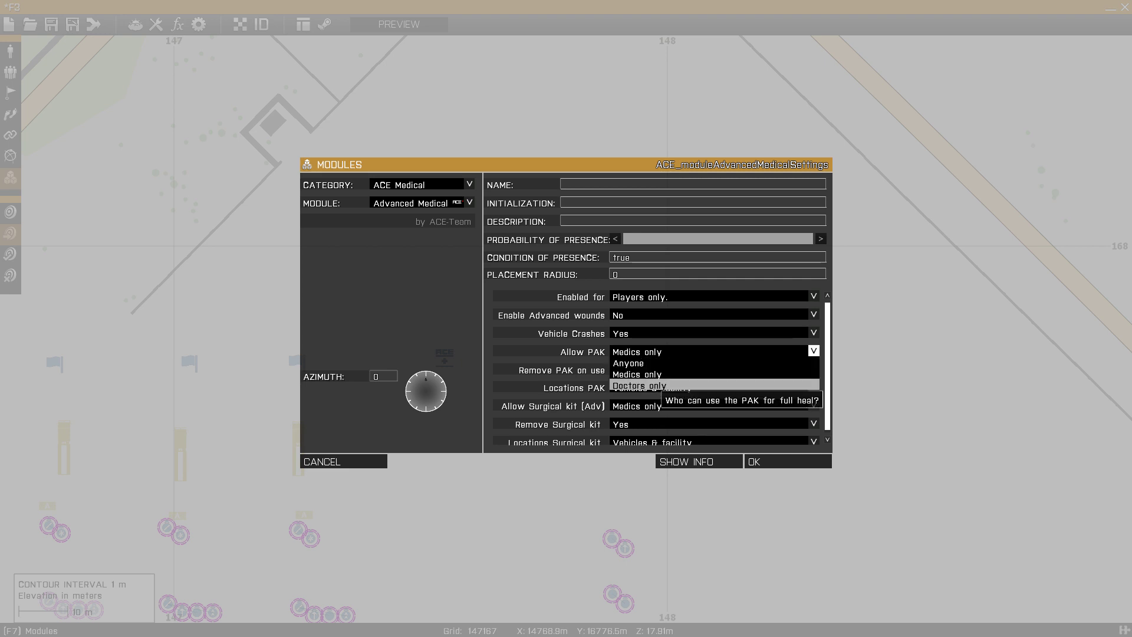
click(648, 386)
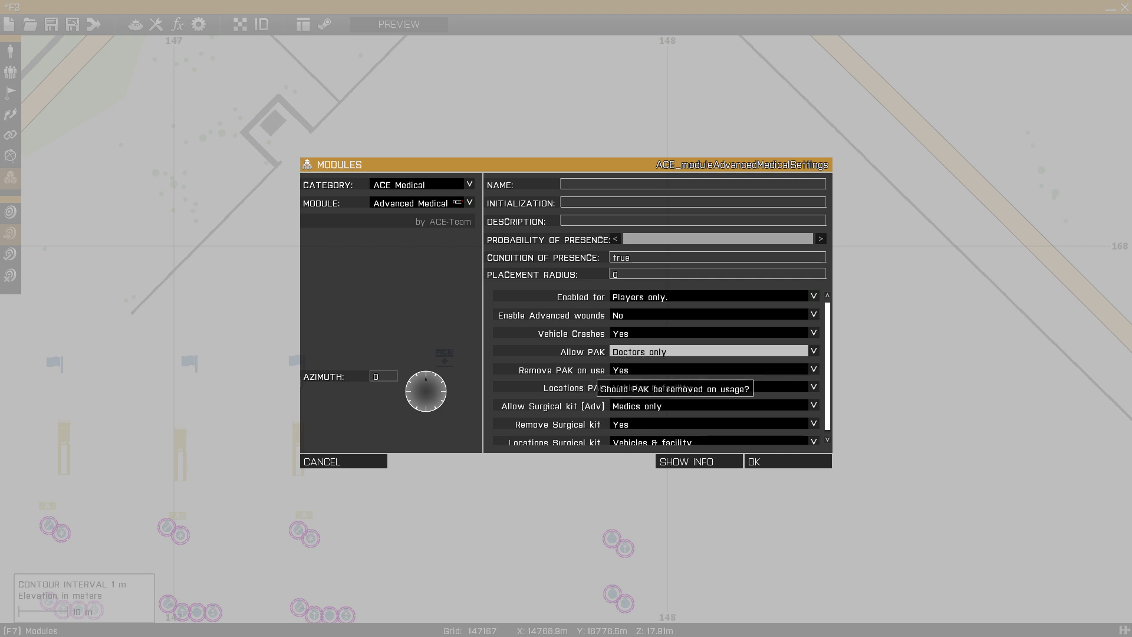
click(814, 370)
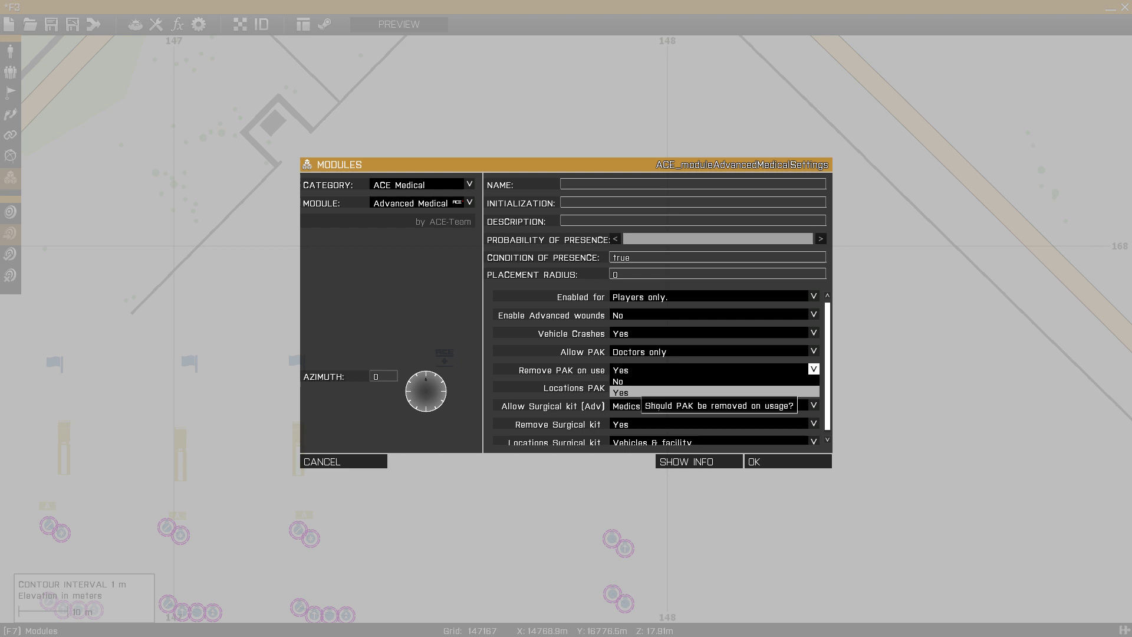
click(640, 392)
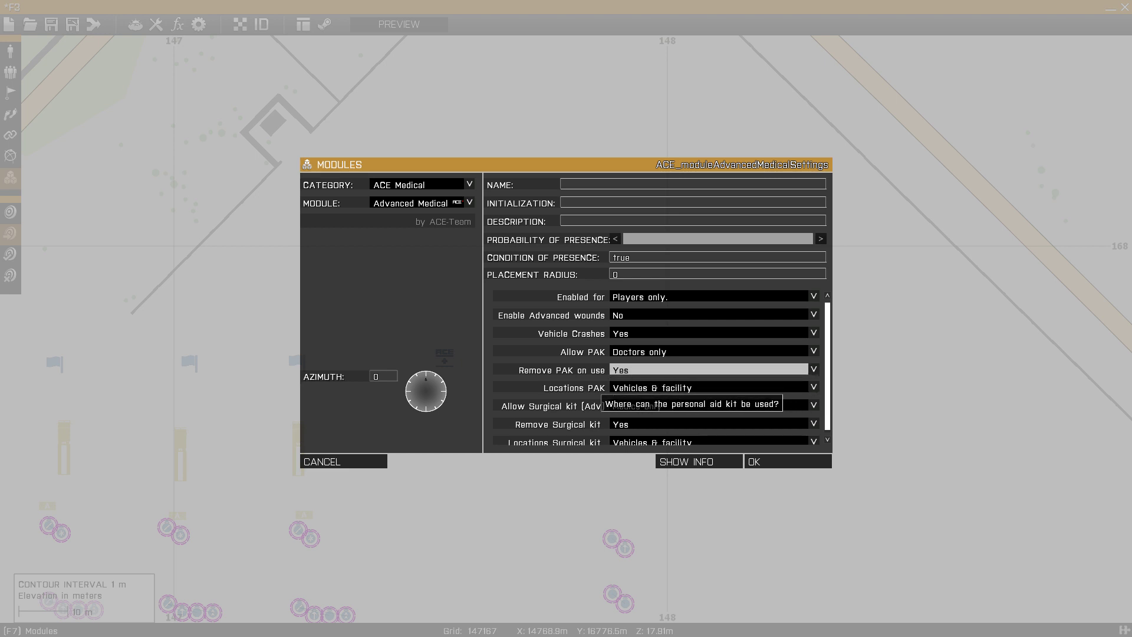
click(639, 390)
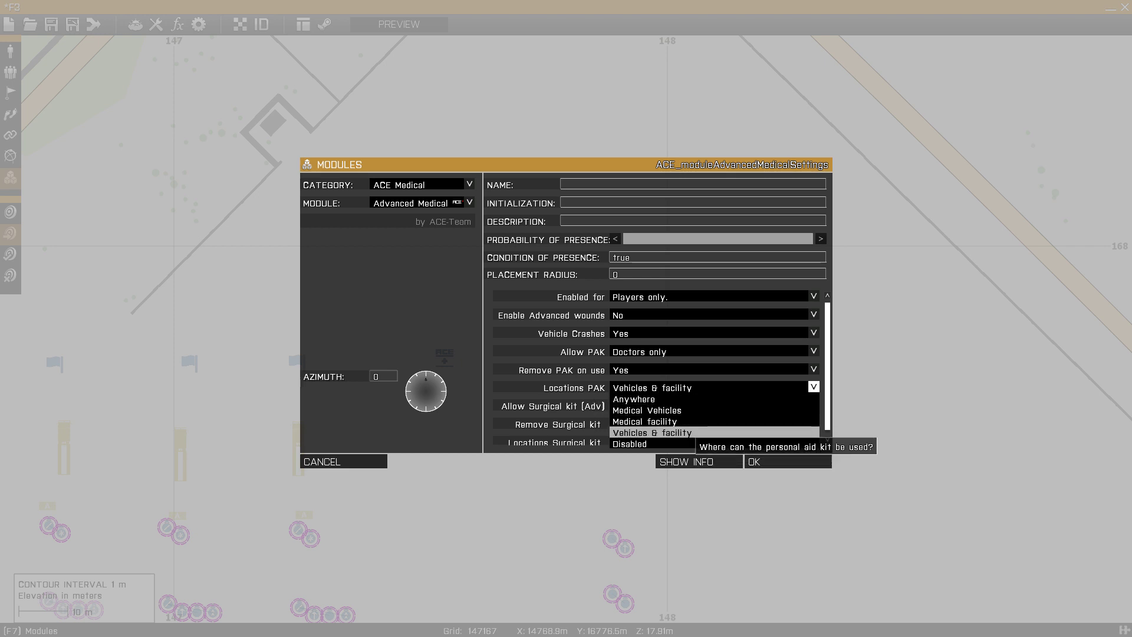
Leave Locations PAK at Vehicles & facility and review the Surgical kit settings below.
click(694, 387)
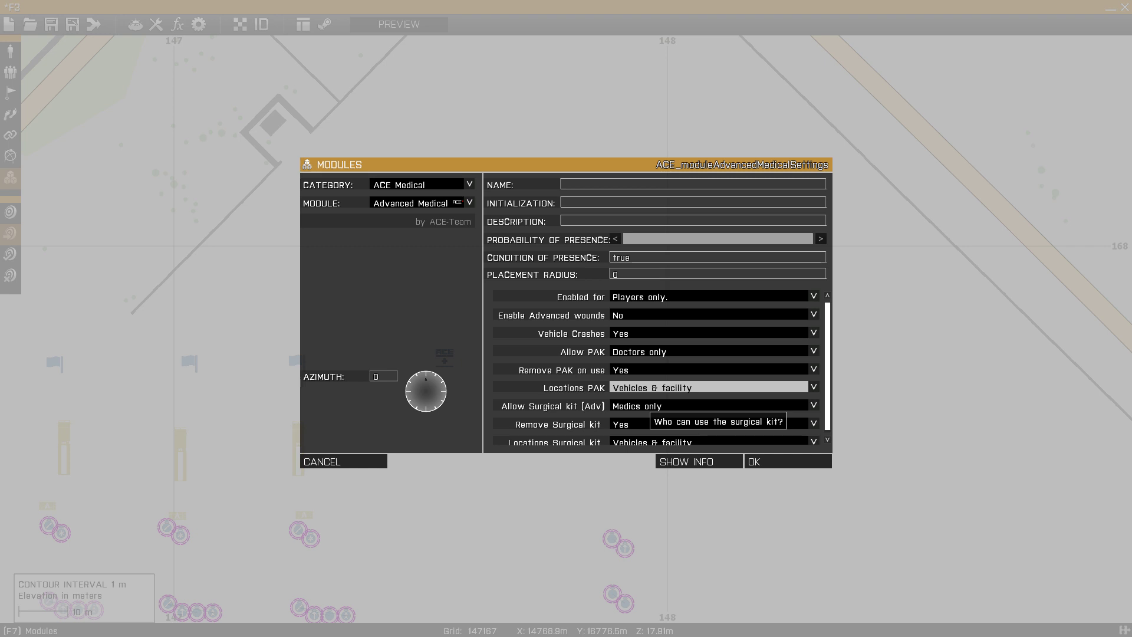
scroll(651, 413, down, 1)
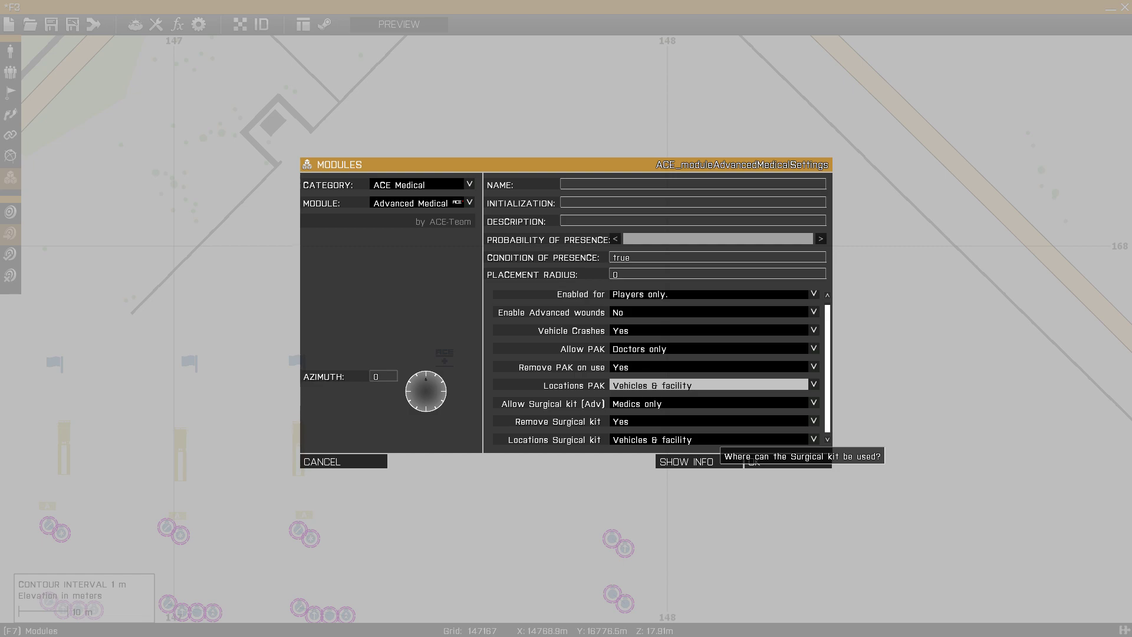
Place the Advanced Medical module, then start a Revive Settings module on the map.
click(766, 460)
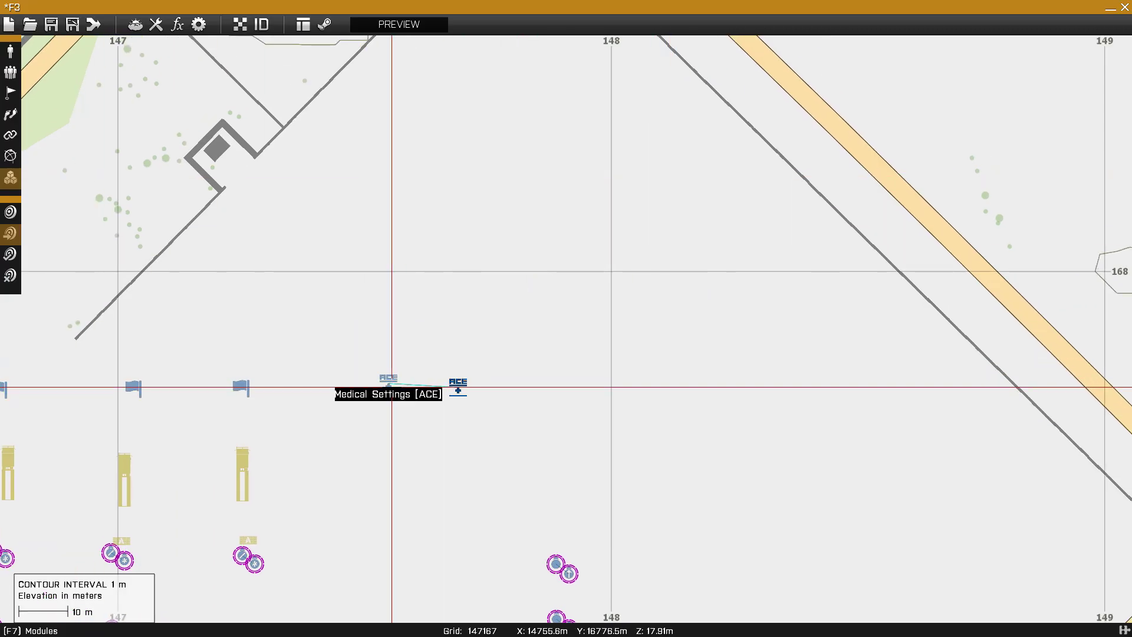
double_click(417, 339)
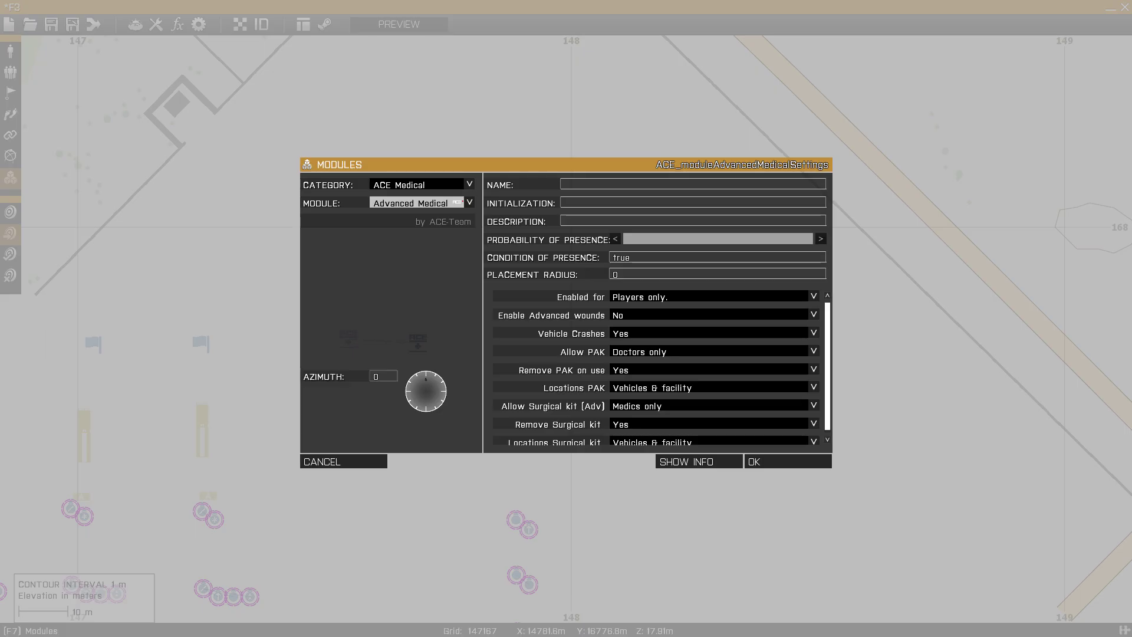
click(421, 203)
click(421, 237)
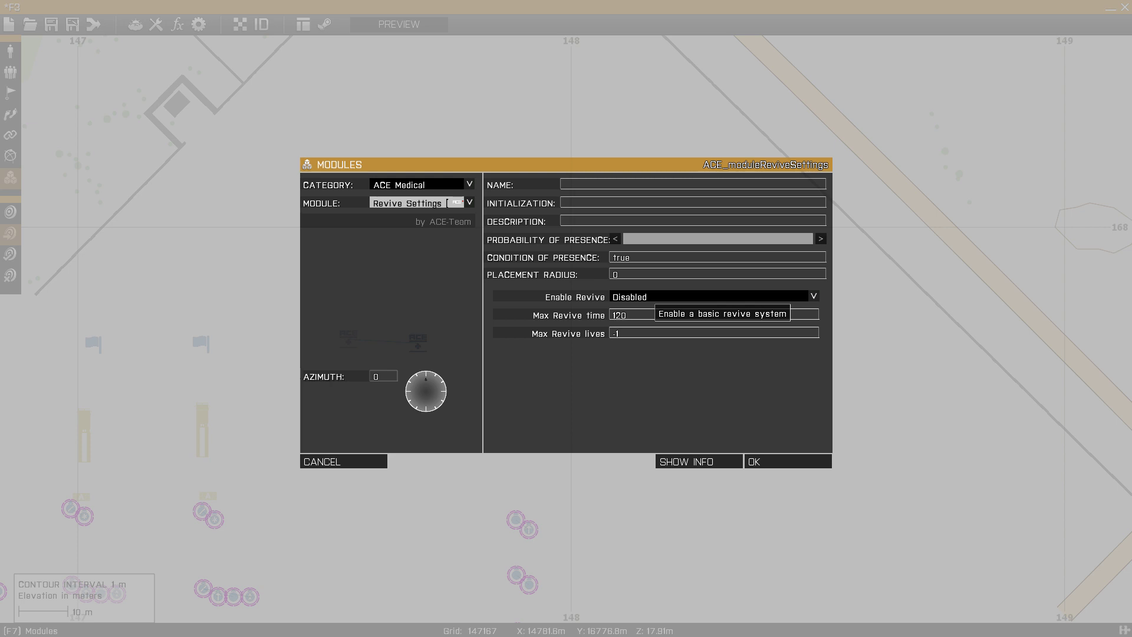
Place a Set Medic Class module with Is Medic set to Regular medic.
click(422, 202)
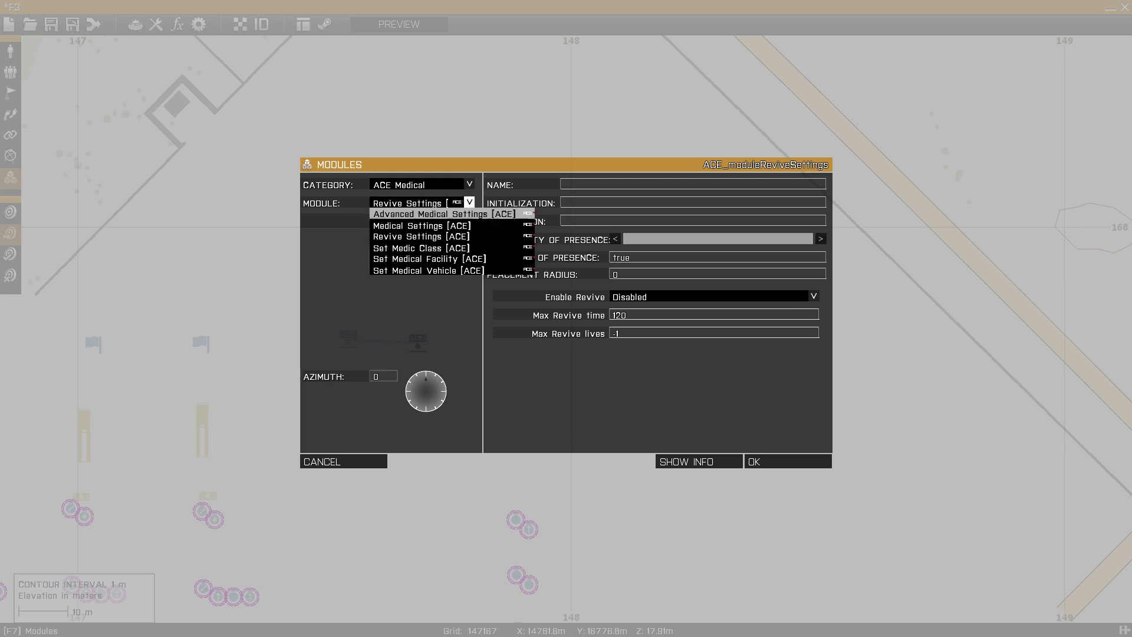
click(422, 247)
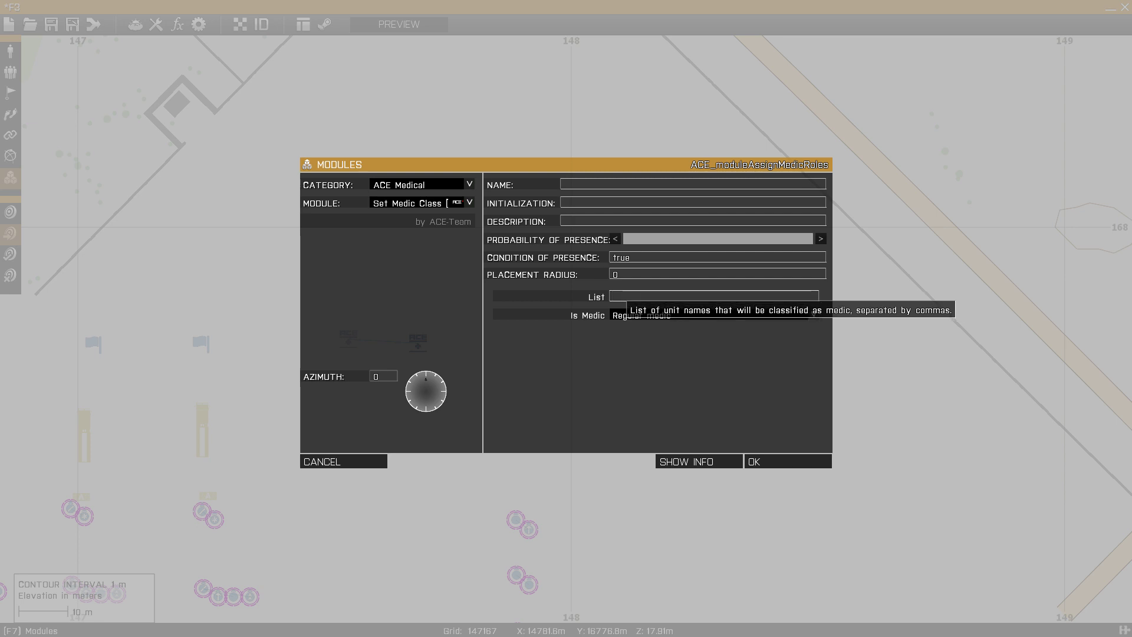
click(643, 315)
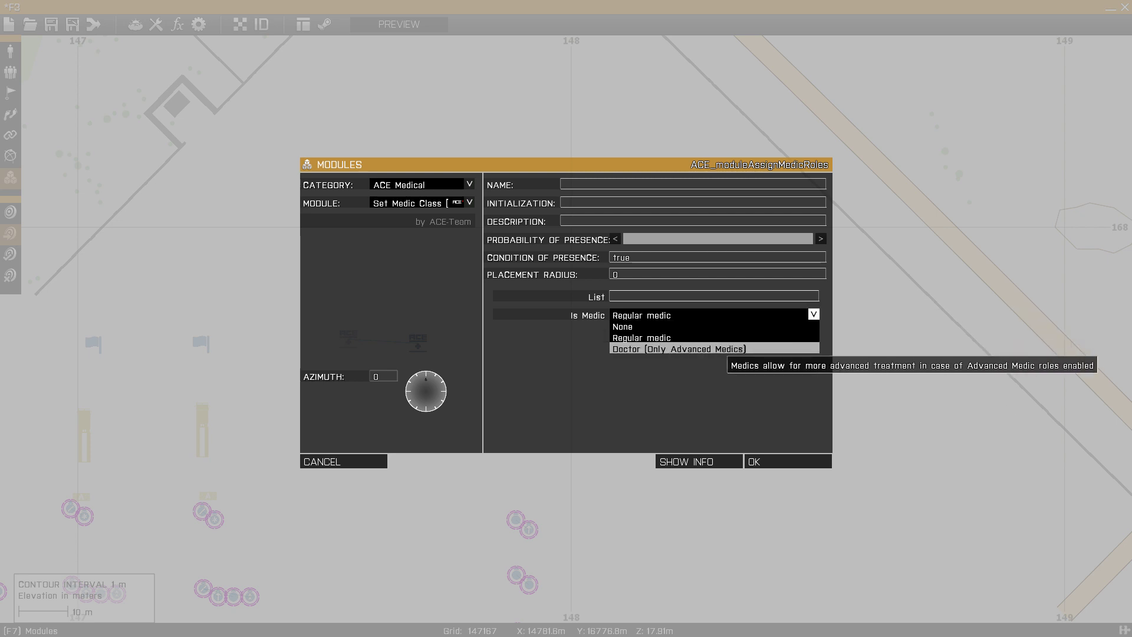
click(675, 337)
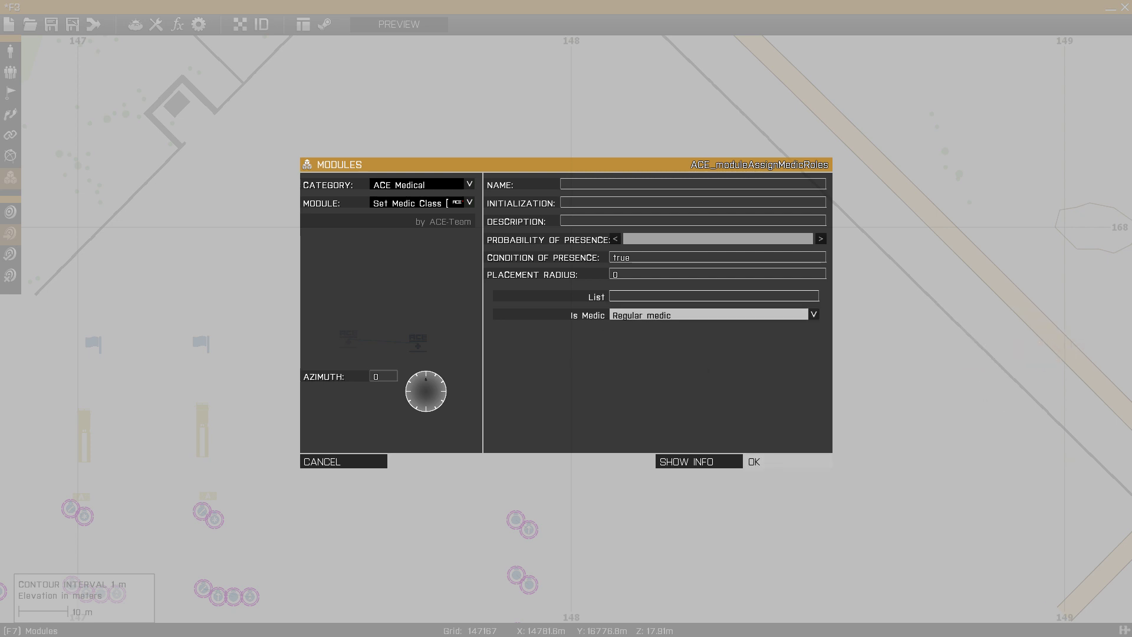
click(768, 461)
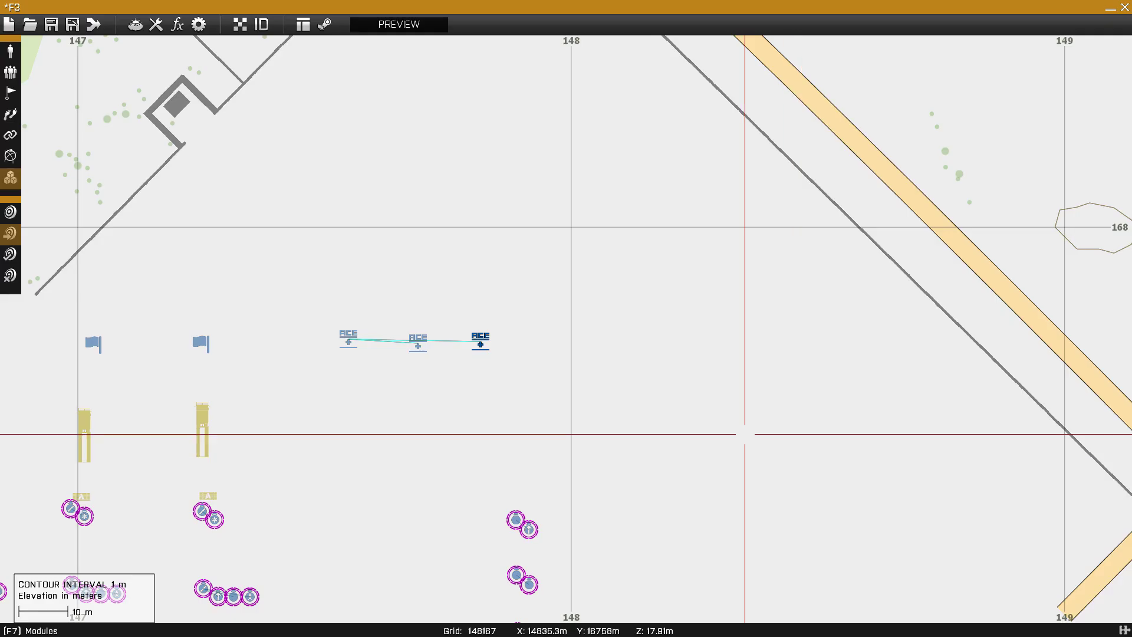
Place a second Set Medic Class module set to Doctor (Only Advanced Medics).
double_click(542, 344)
click(651, 316)
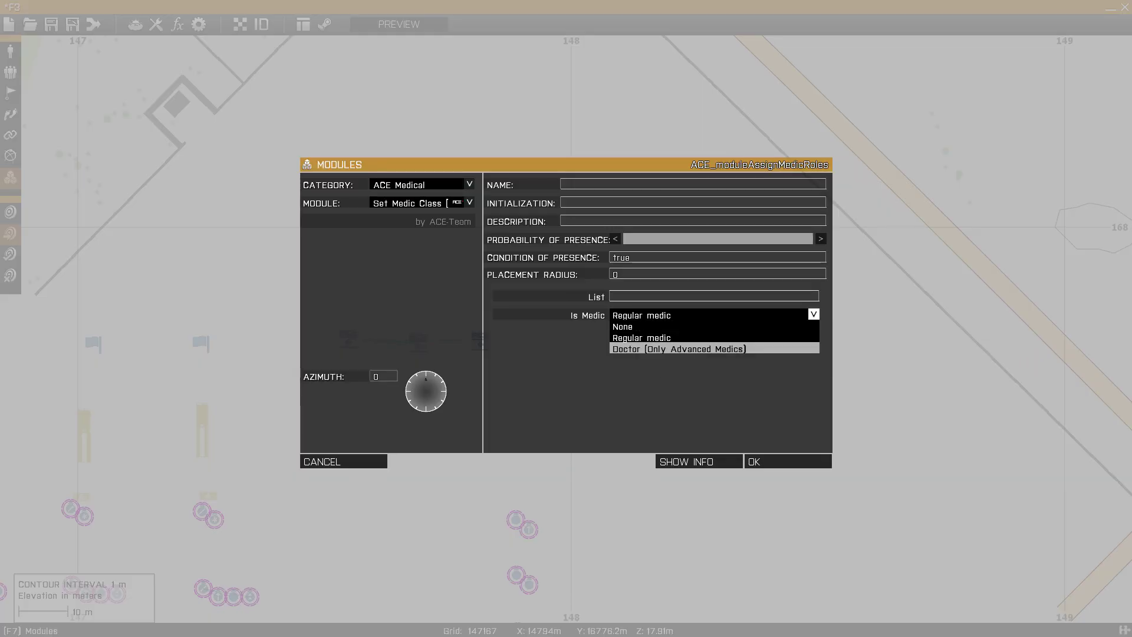
click(654, 348)
click(787, 461)
Copy the Combat Life Saver unit's name, UnitNATO_CSL_M, from its properties.
right_drag(641, 395, 727, 408)
right_drag(462, 459, 503, 369)
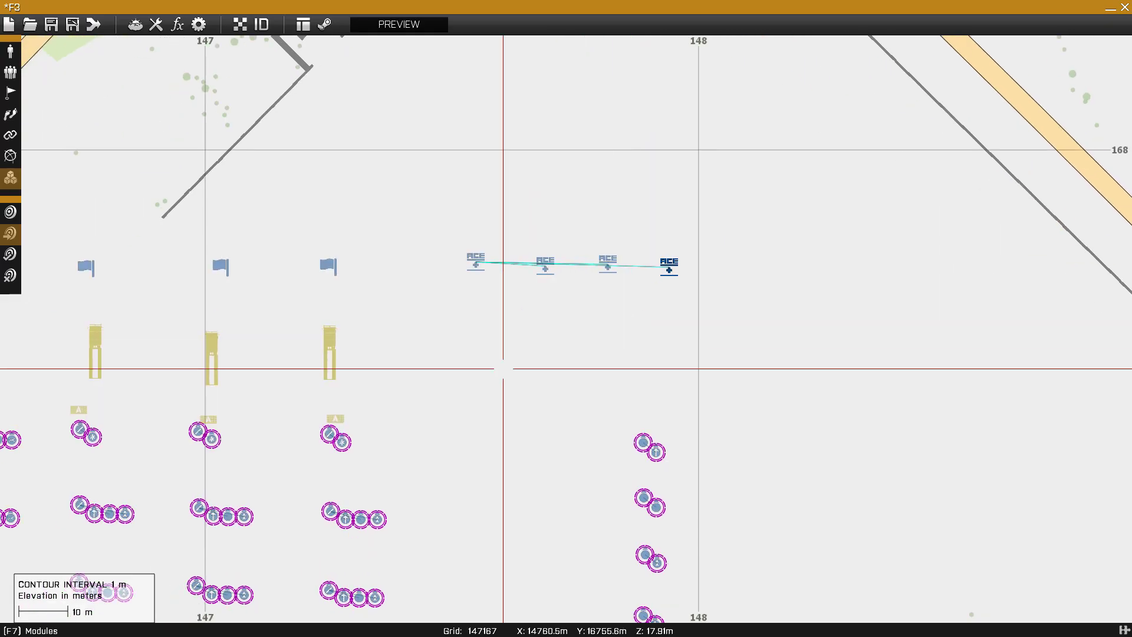
double_click(342, 442)
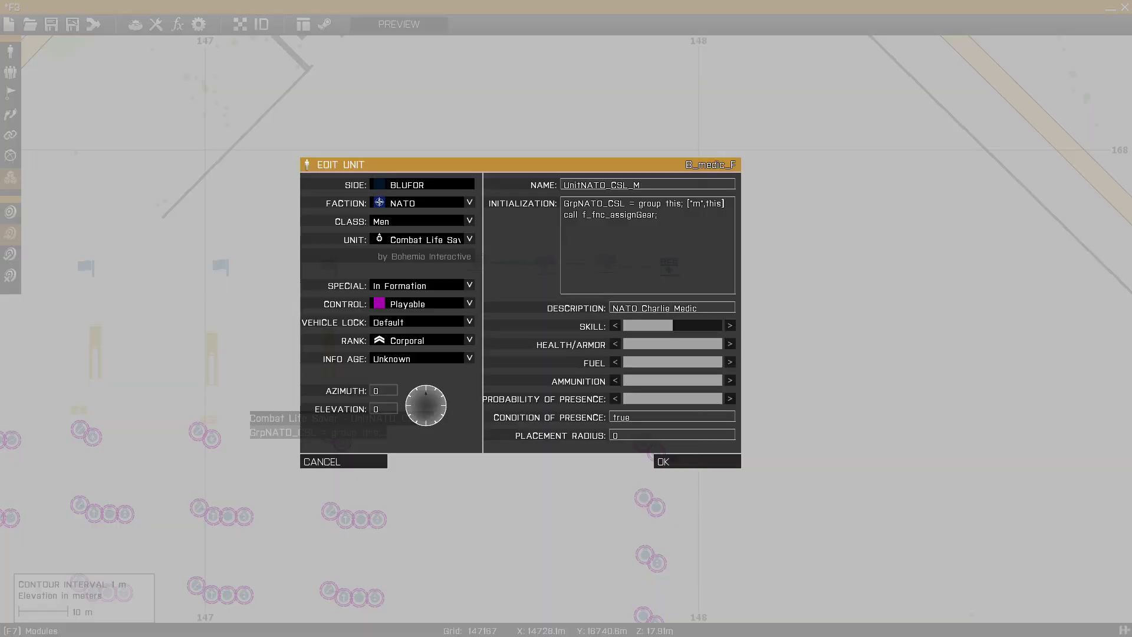
drag(644, 184, 561, 185)
key(ctrl+c)
click(697, 461)
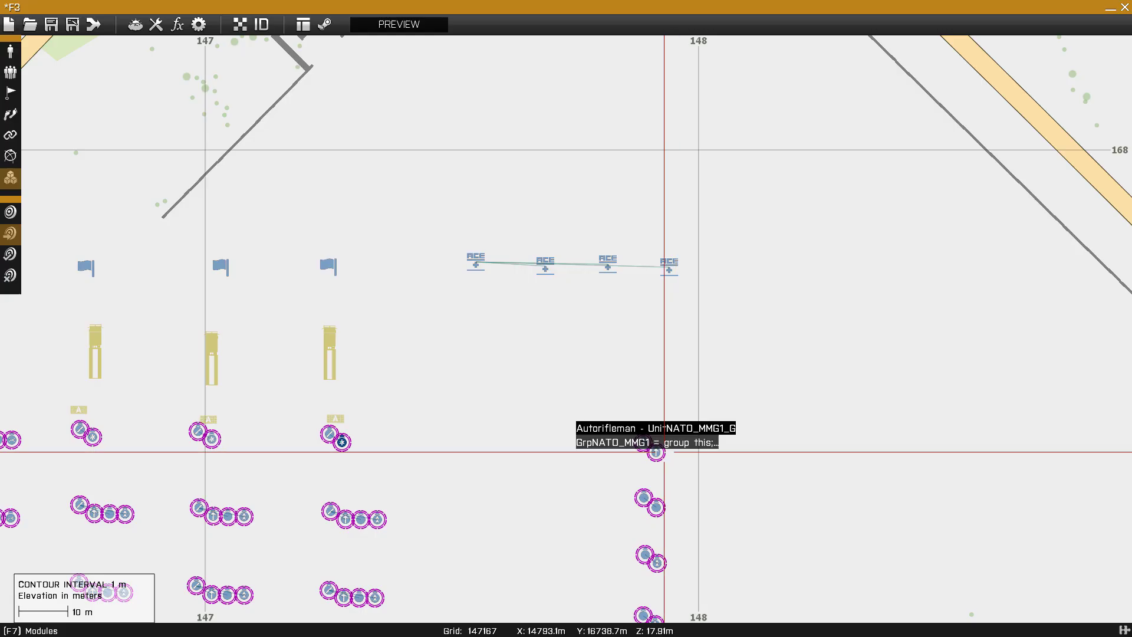
Add UnitNATO_CSL_M to the regular medic module's unit list.
double_click(619, 265)
click(636, 297)
key(ctrl+v)
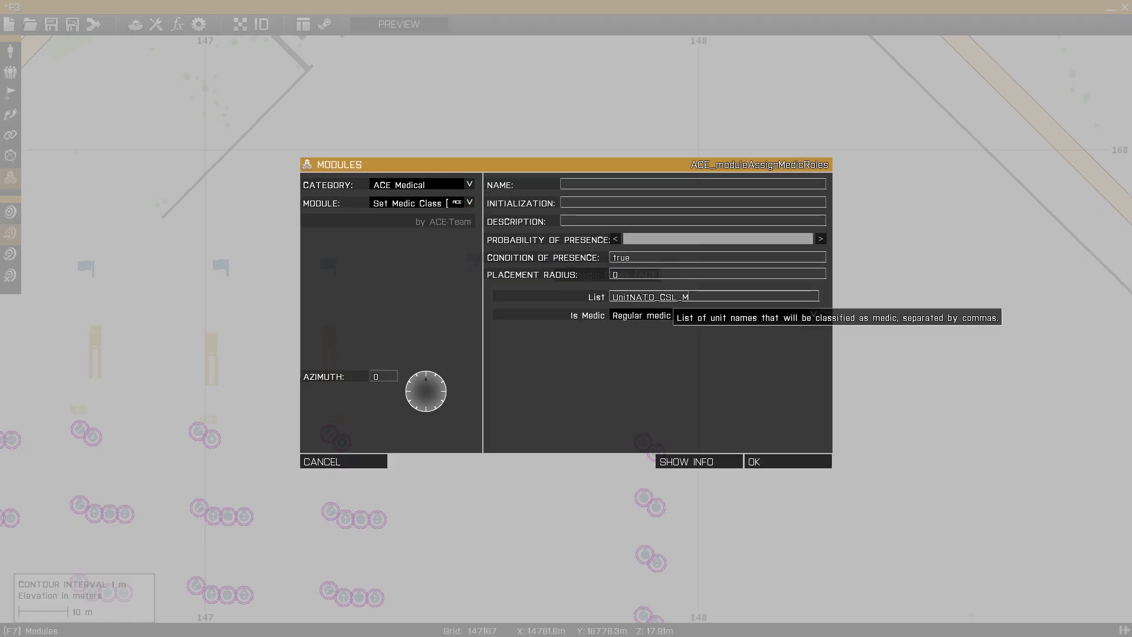
text(,)
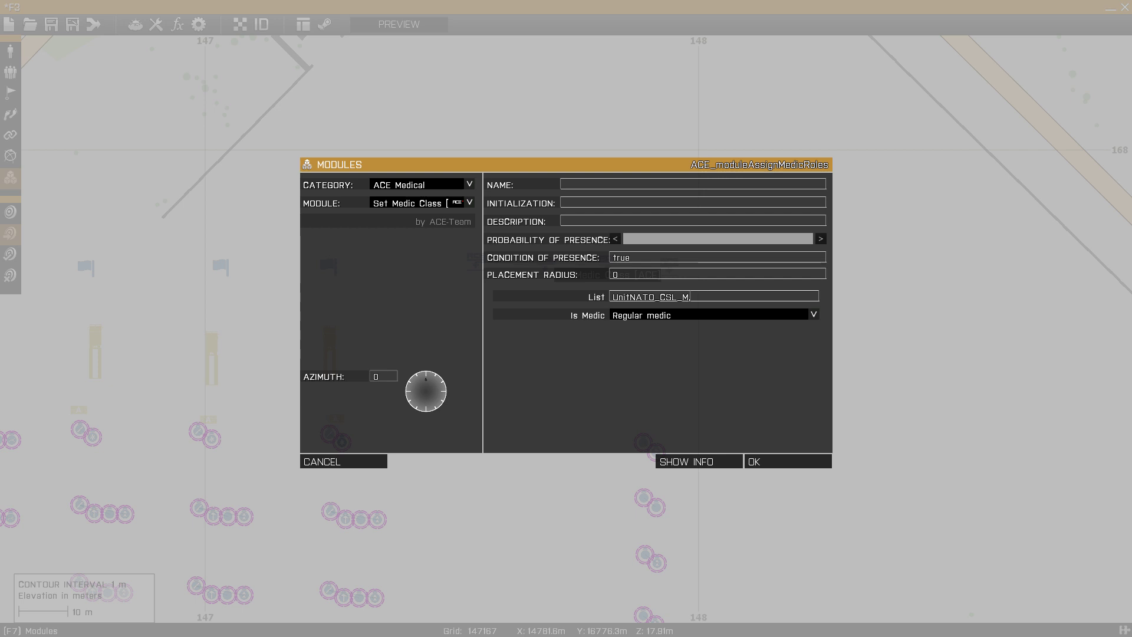
click(761, 461)
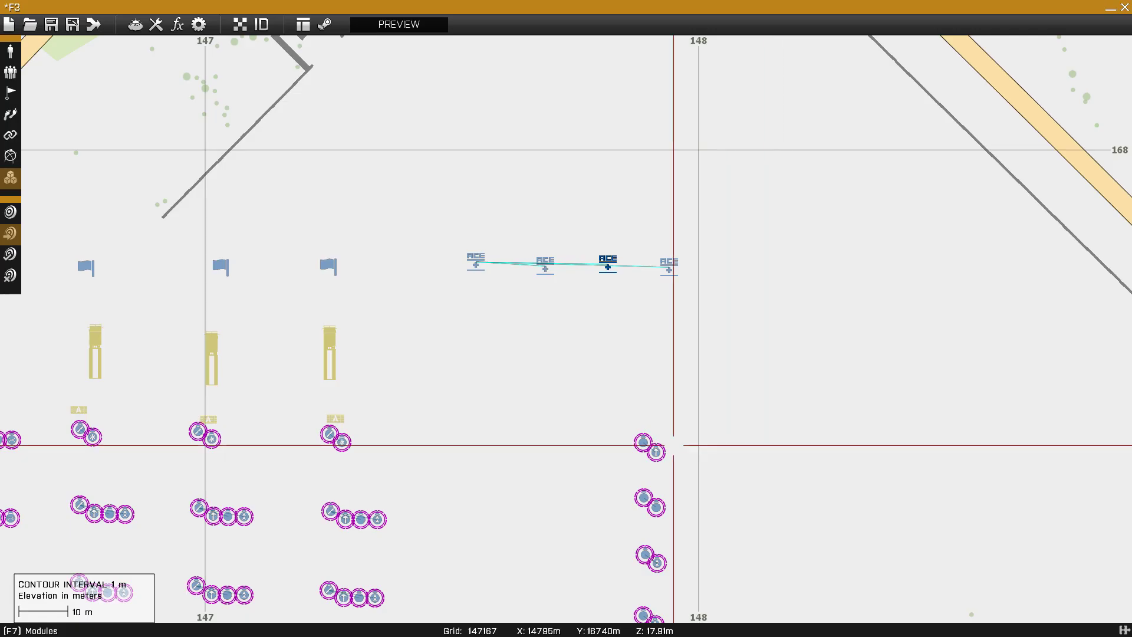
right_drag(378, 464, 534, 335)
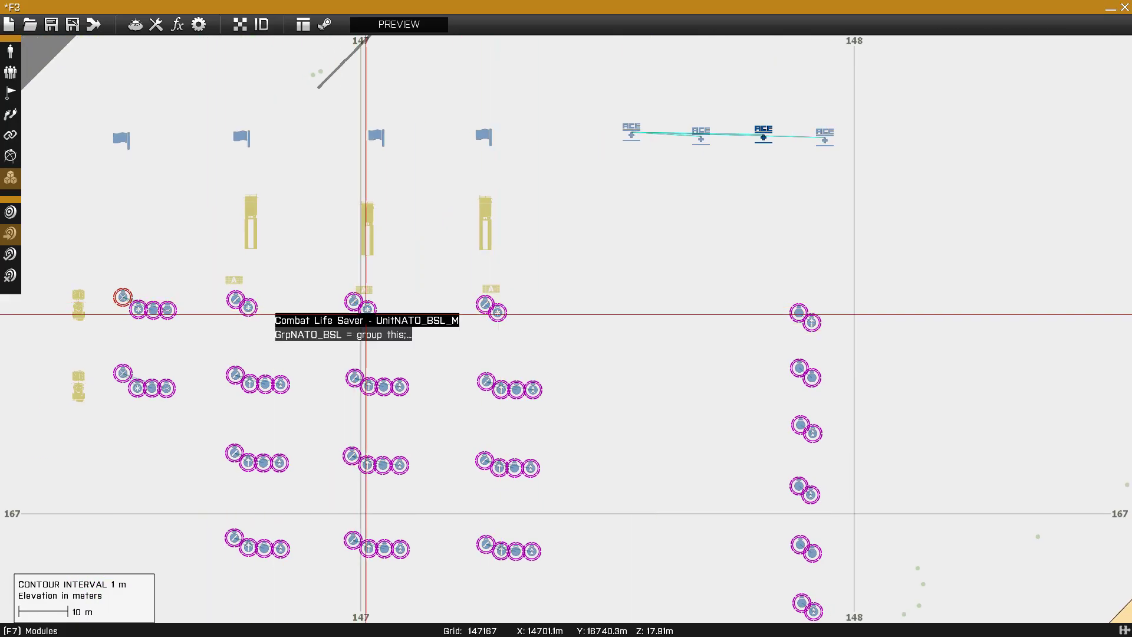
right_drag(766, 204, 639, 287)
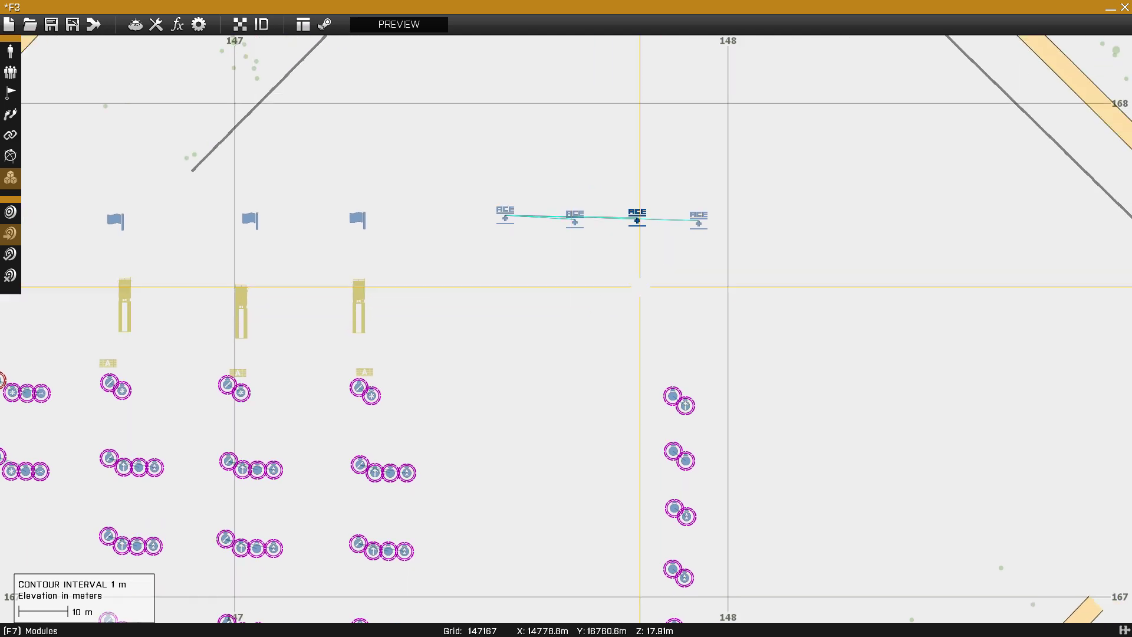
Place a Set Medical Facility module below the ACE modules with Is Medical Facility set to Yes.
double_click(519, 283)
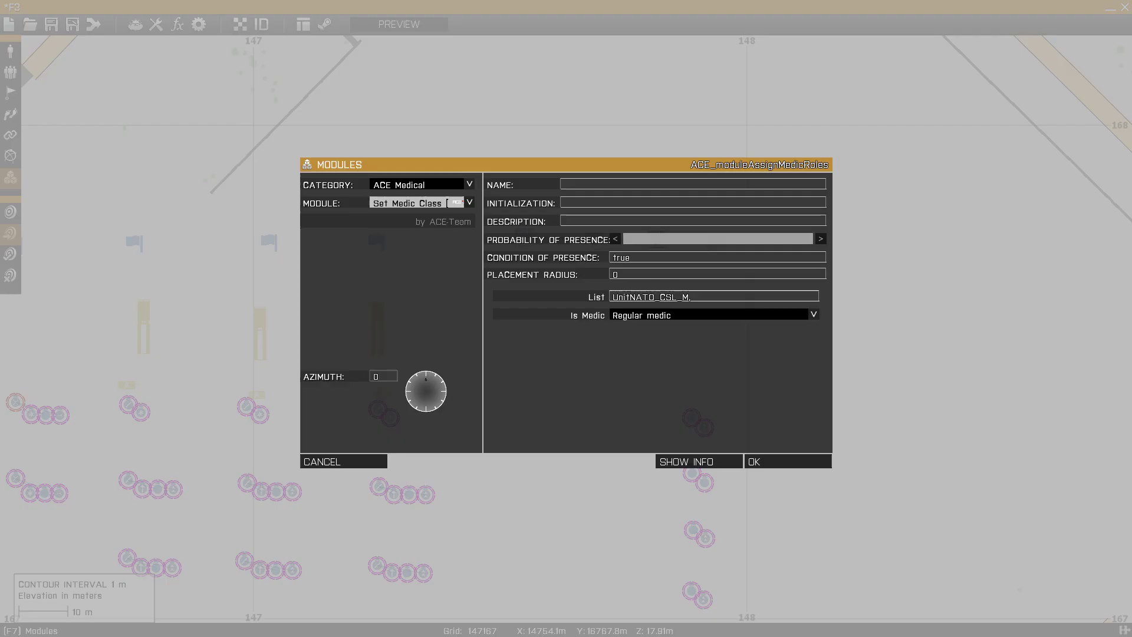
click(434, 203)
click(433, 258)
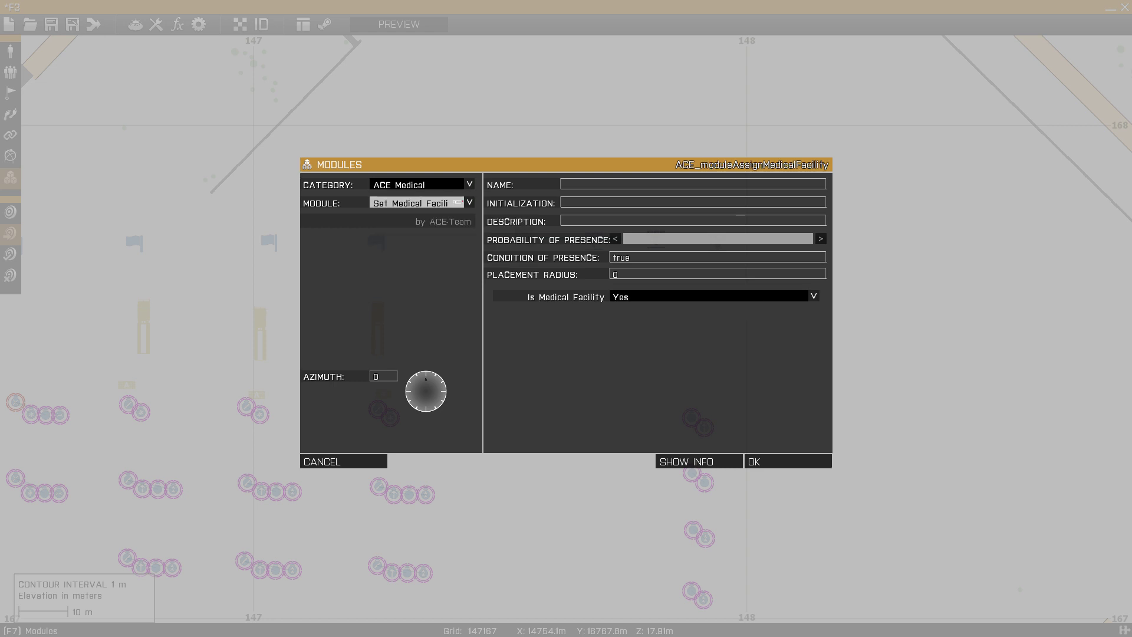
click(634, 297)
click(634, 309)
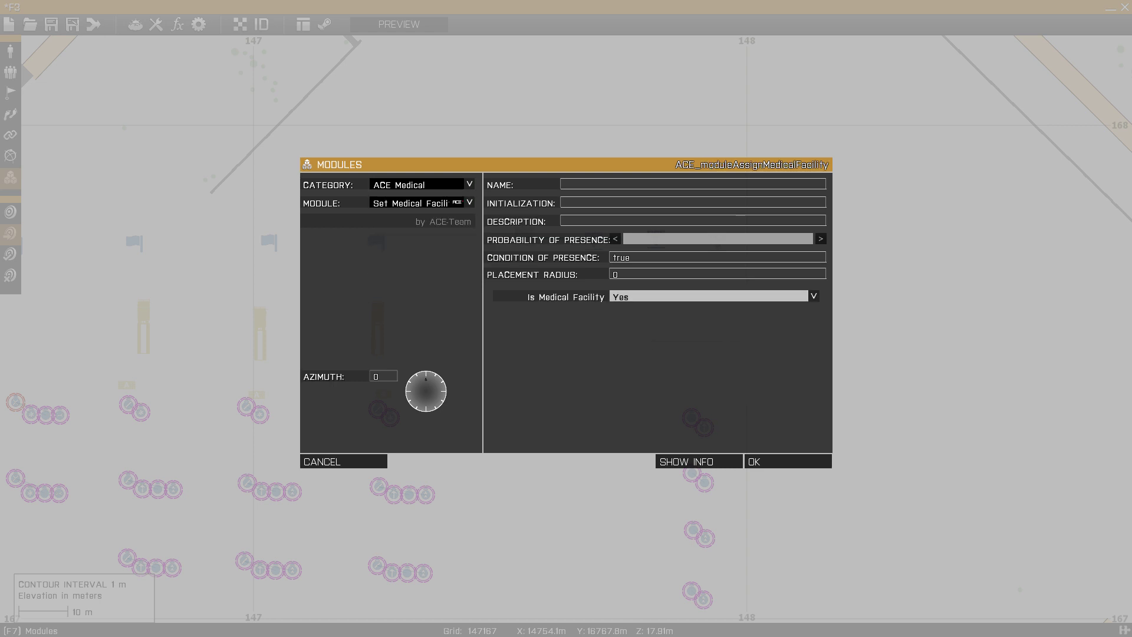
click(788, 461)
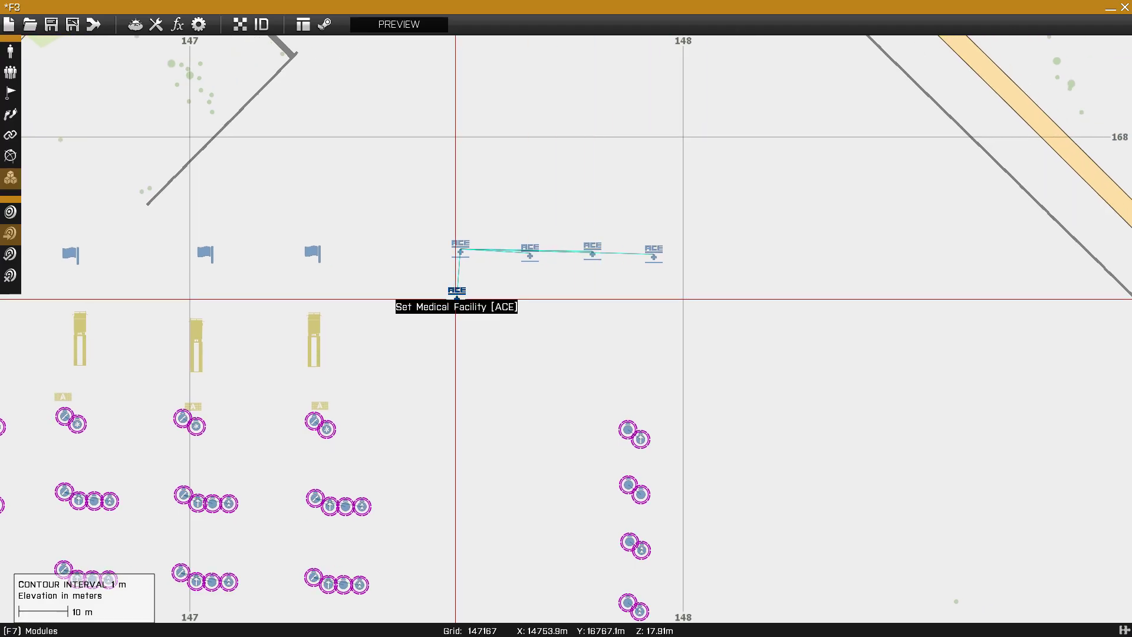
Place a 50 m circular trigger east of the modules.
right_drag(457, 300, 445, 303)
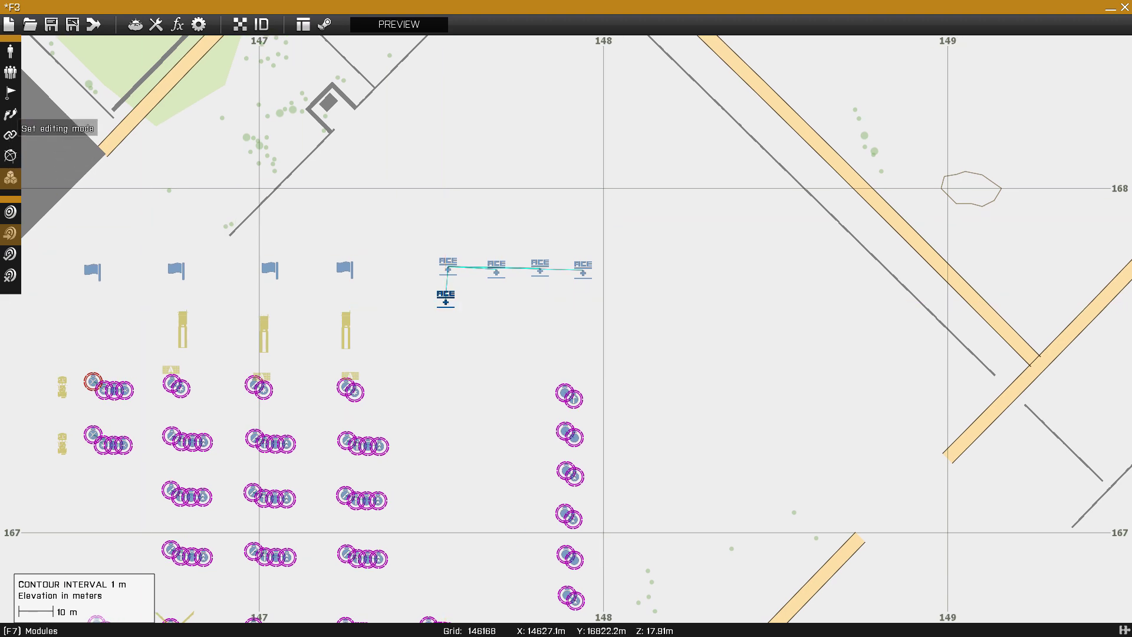
double_click(714, 301)
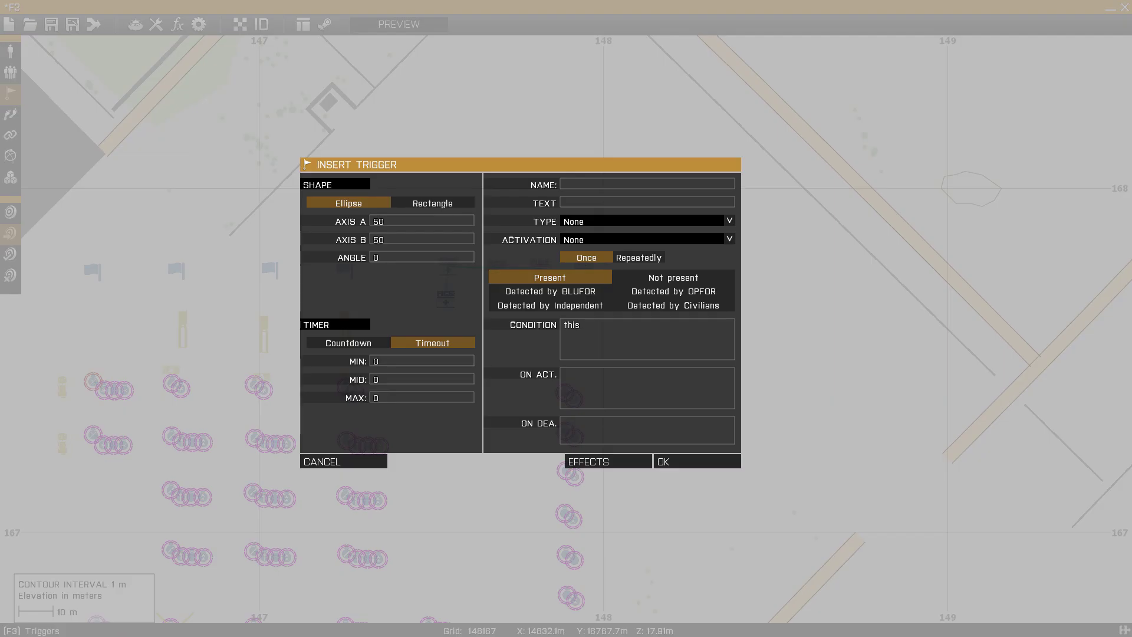
click(696, 460)
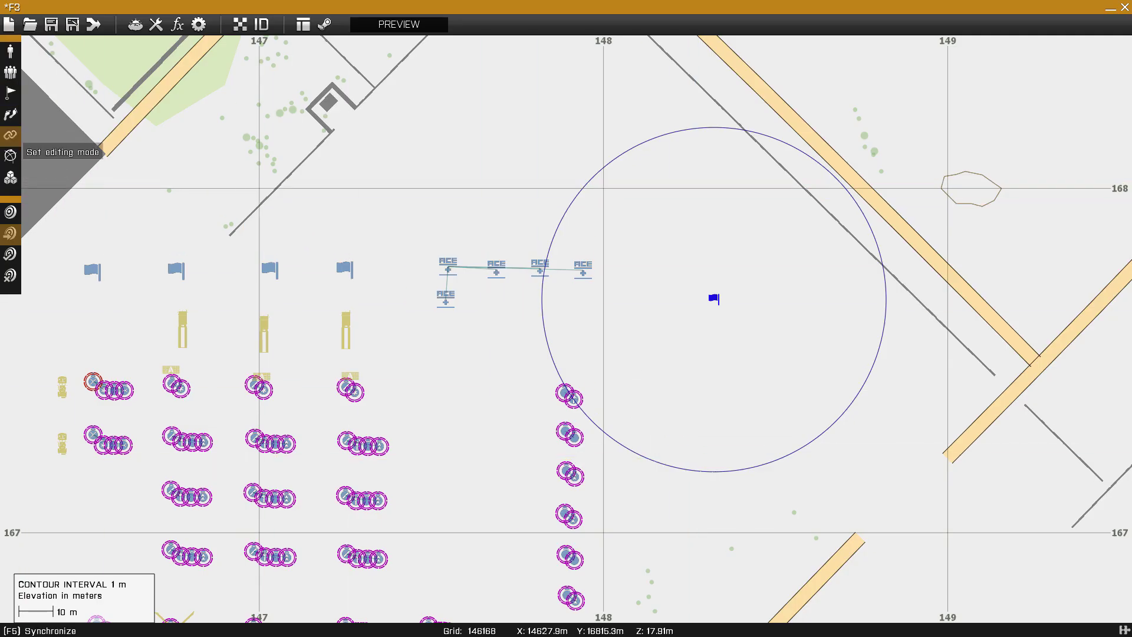
Synchronize the medical facility module to the new trigger.
drag(446, 298, 714, 299)
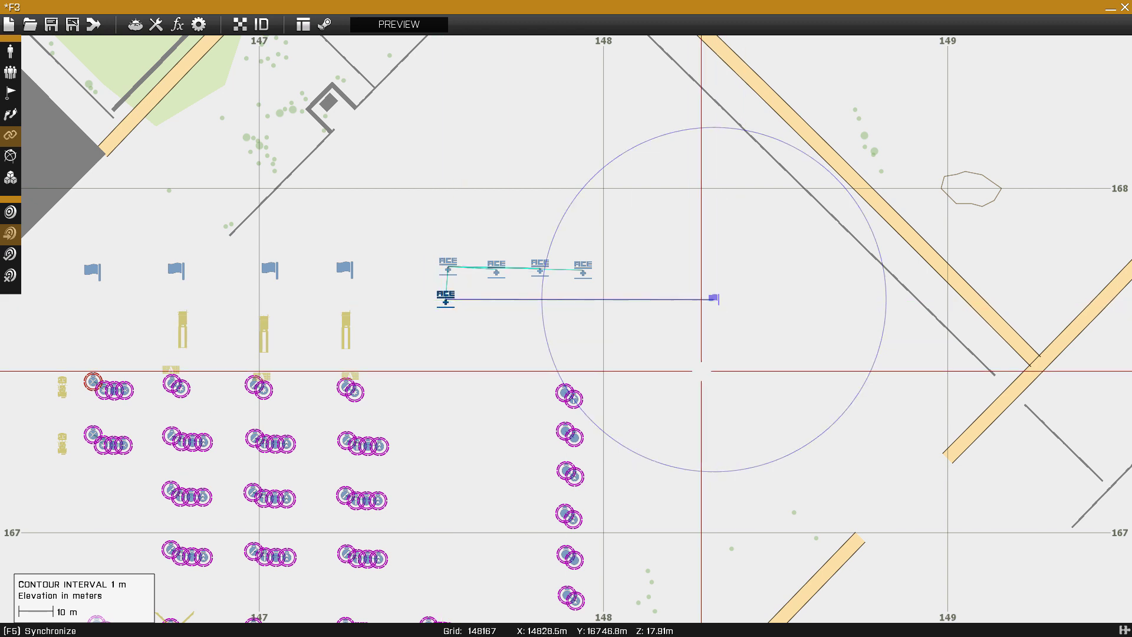
scroll(592, 340, up, 3)
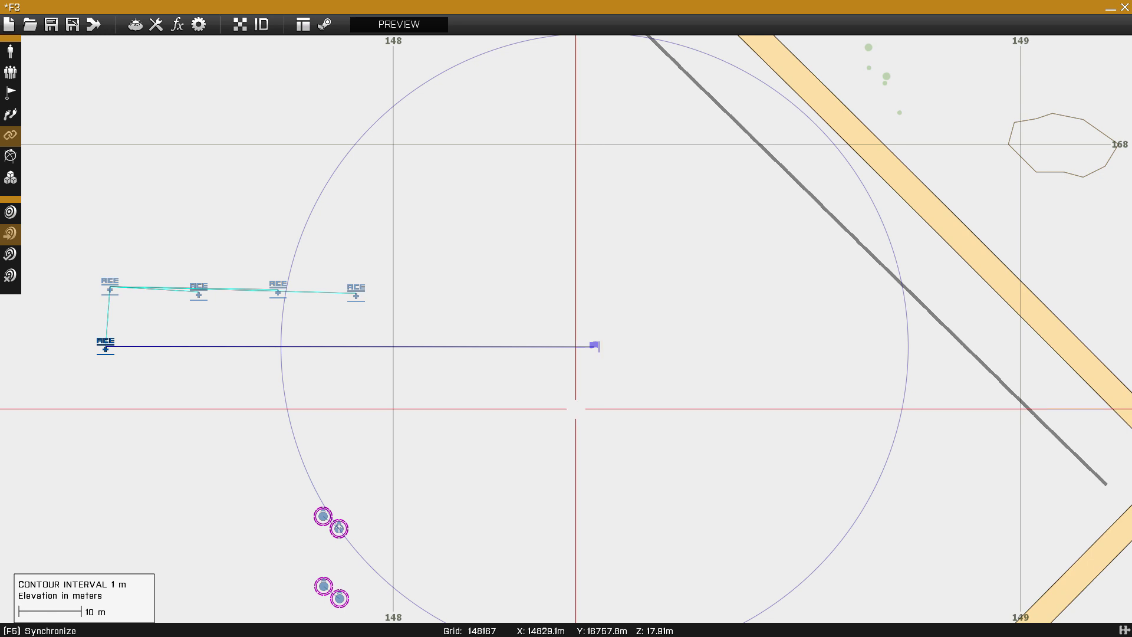
right_drag(586, 408, 660, 378)
right_drag(586, 375, 704, 351)
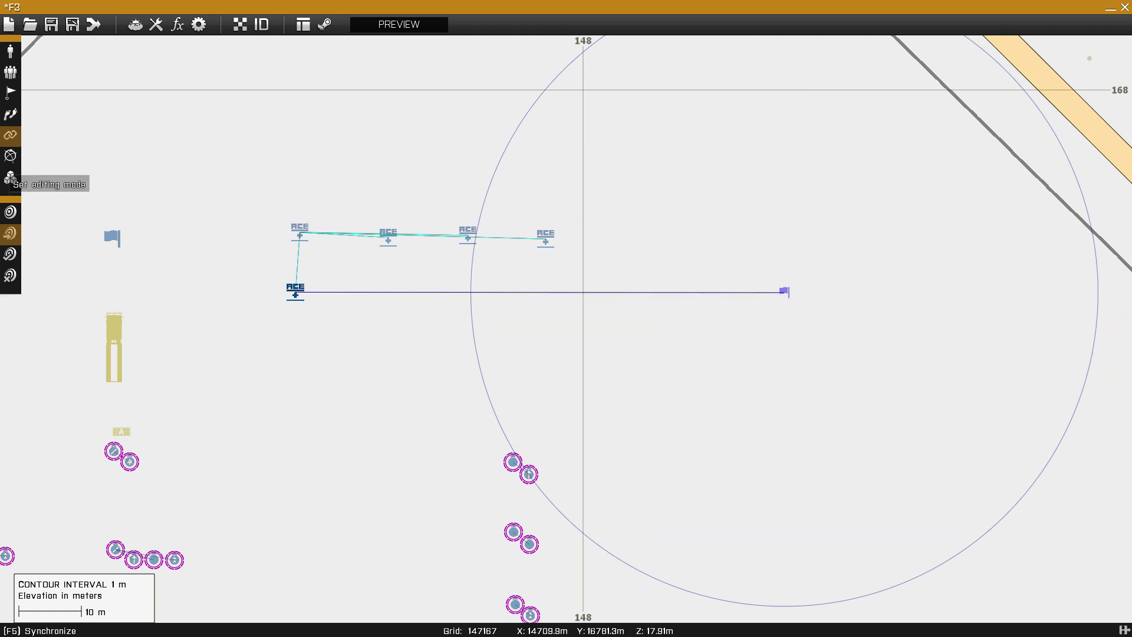
click(11, 178)
right_drag(240, 360, 285, 339)
Place a Set Medical Vehicle module below the facility module with Is Medical Vehicle set to Yes.
double_click(350, 329)
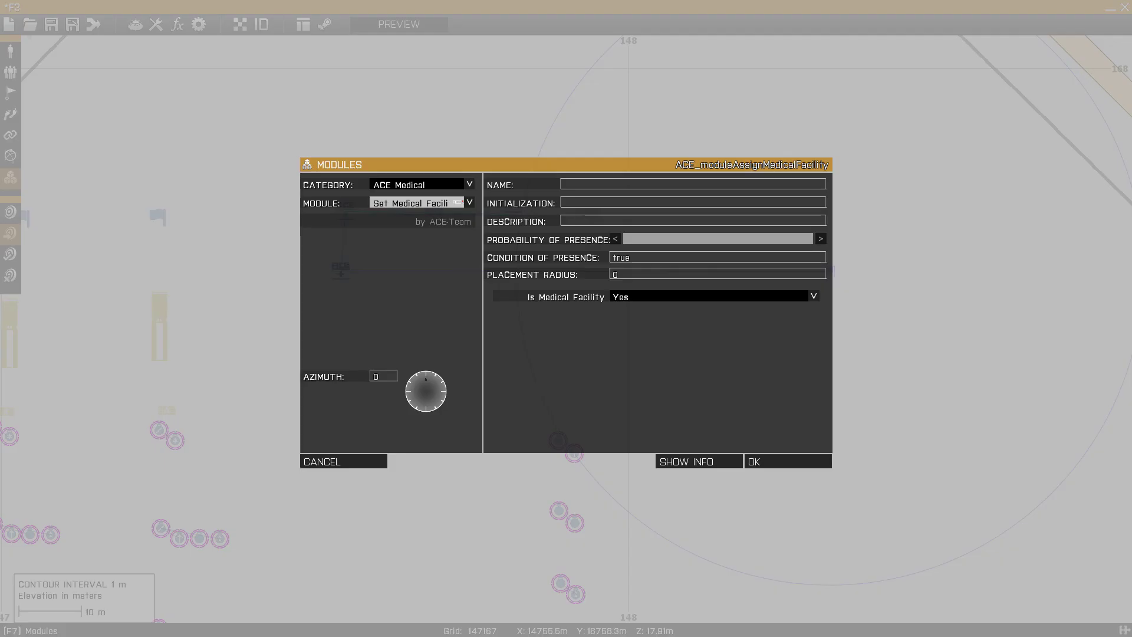
click(437, 203)
click(429, 270)
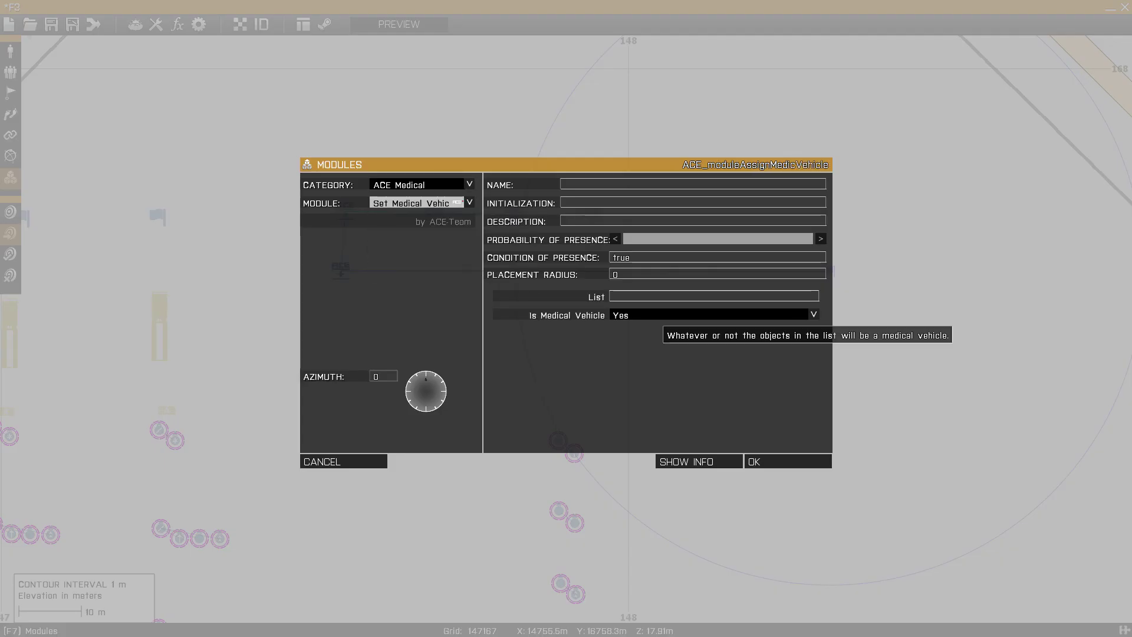
click(652, 314)
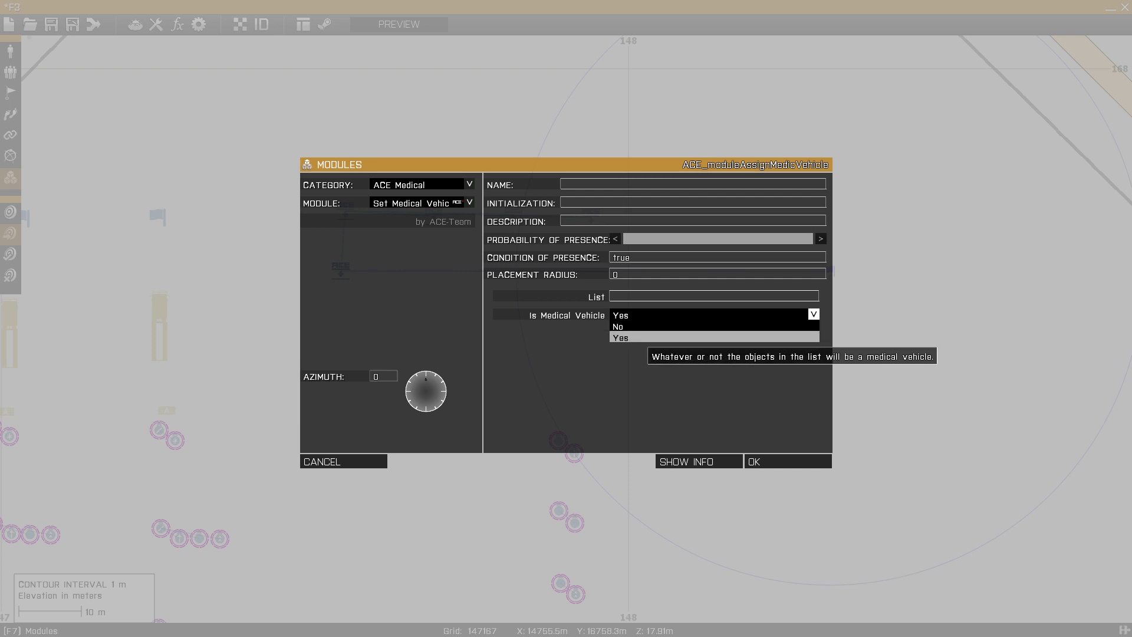
click(649, 326)
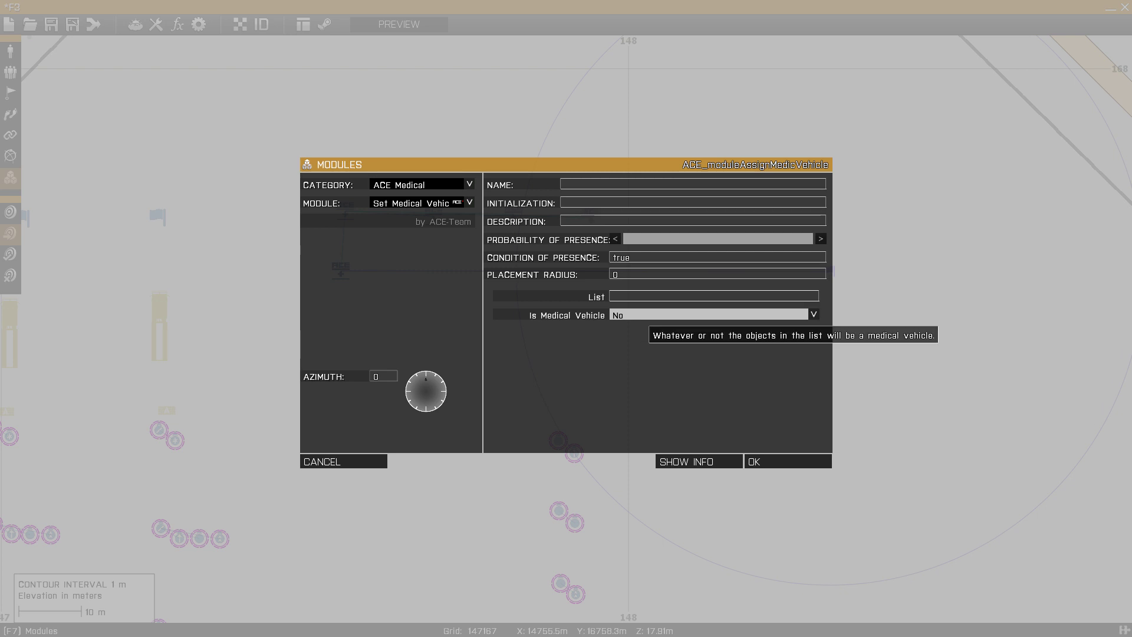
click(649, 316)
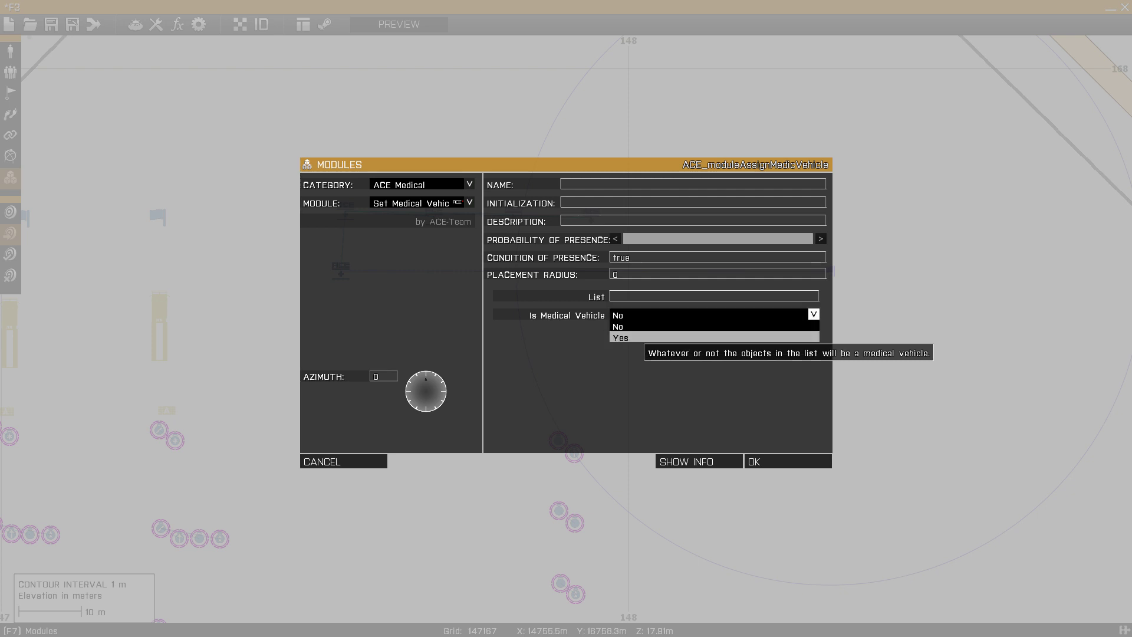
click(631, 336)
click(784, 462)
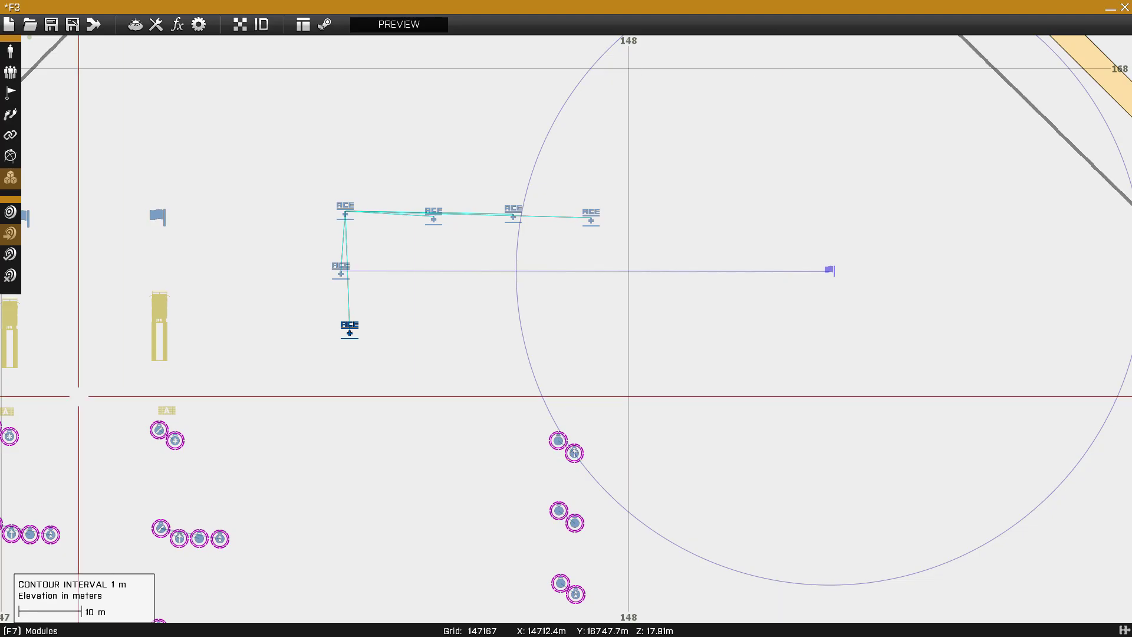
Check the HEMTT truck's name VehNato_TR3 and reconfirm the medical vehicle module's settings.
double_click(159, 330)
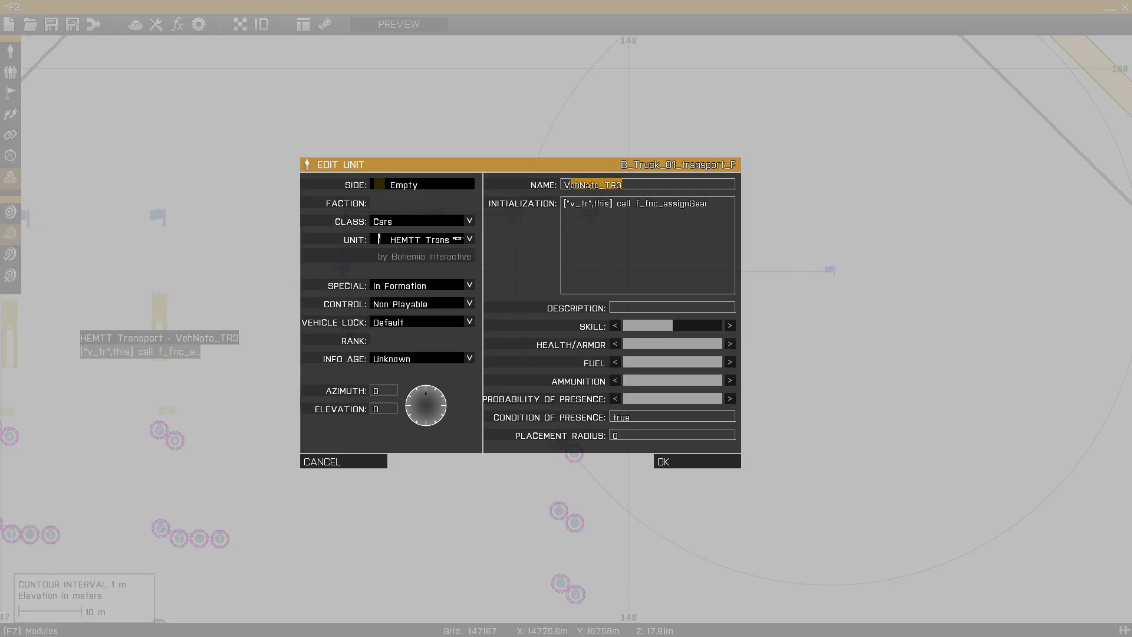
click(698, 461)
double_click(352, 325)
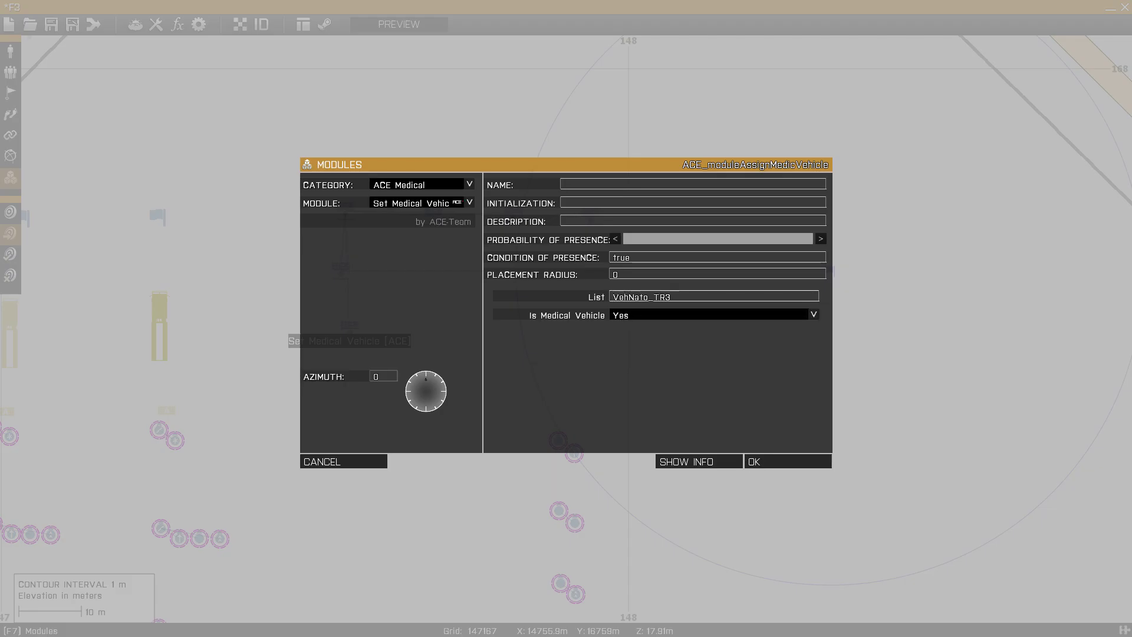
click(784, 461)
scroll(686, 443, down, 3)
right_drag(523, 502, 667, 276)
scroll(650, 238, down, 2)
scroll(675, 250, up, 2)
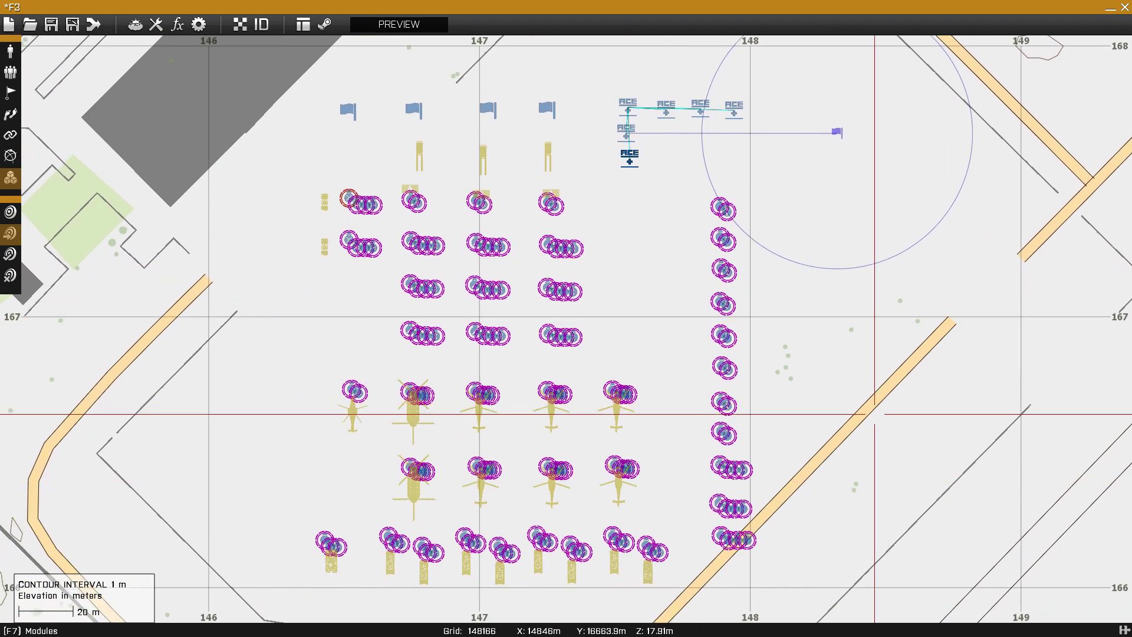
right_drag(874, 415, 825, 433)
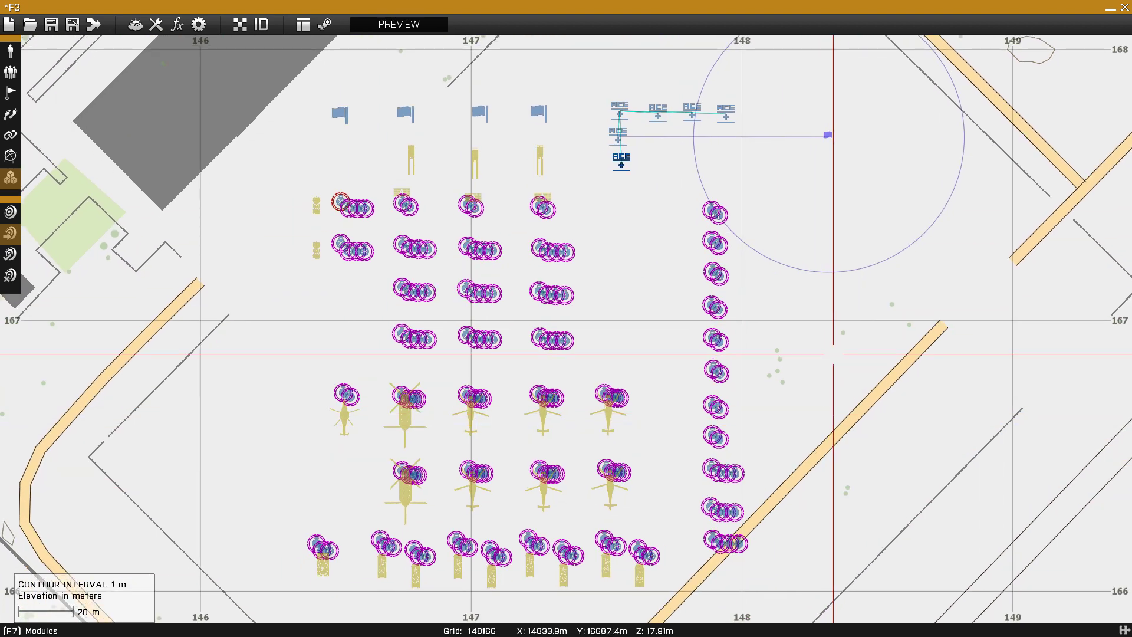
right_drag(833, 354, 566, 529)
right_drag(654, 315, 703, 415)
scroll(642, 361, up, 3)
scroll(642, 354, down, 1)
right_drag(632, 430, 716, 401)
scroll(651, 396, up, 3)
scroll(665, 409, down, 4)
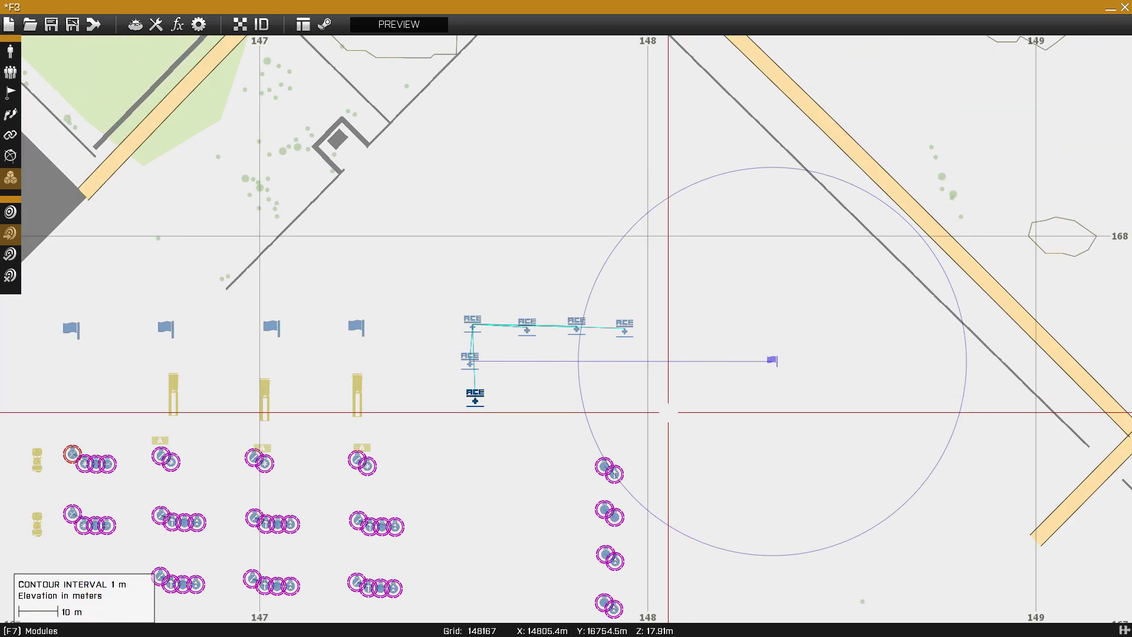
scroll(663, 415, down, 5)
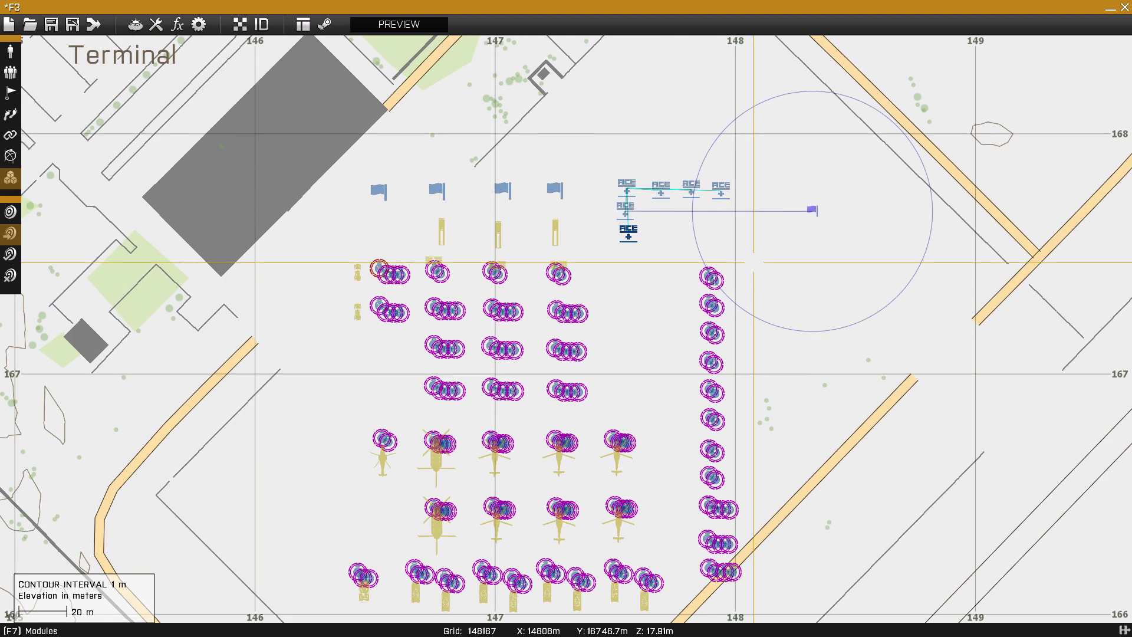
right_drag(754, 252, 672, 264)
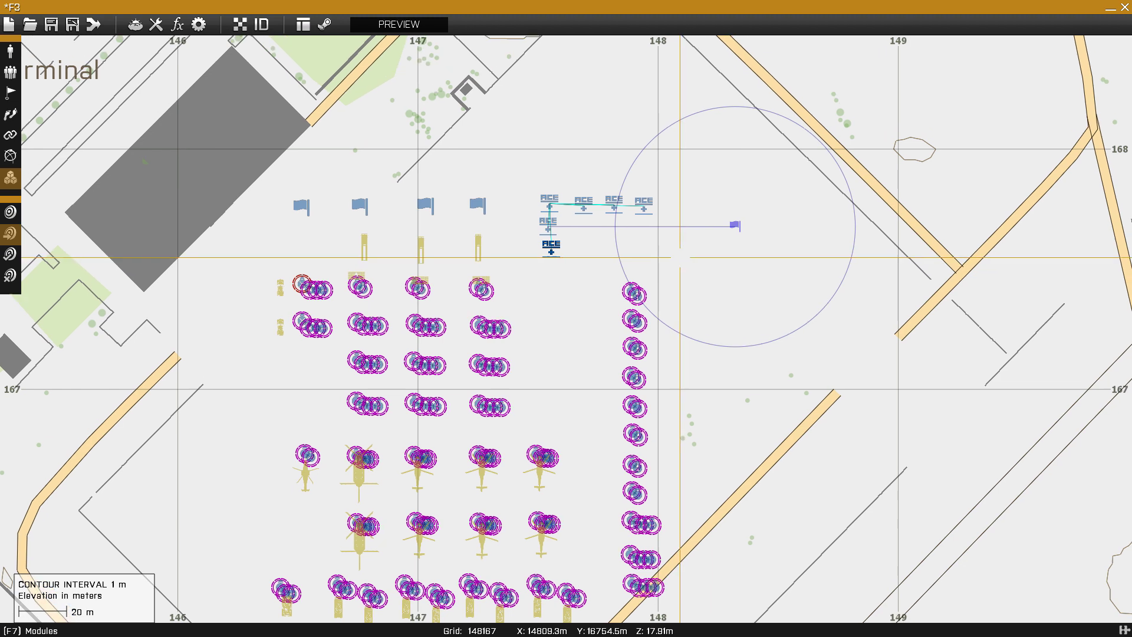